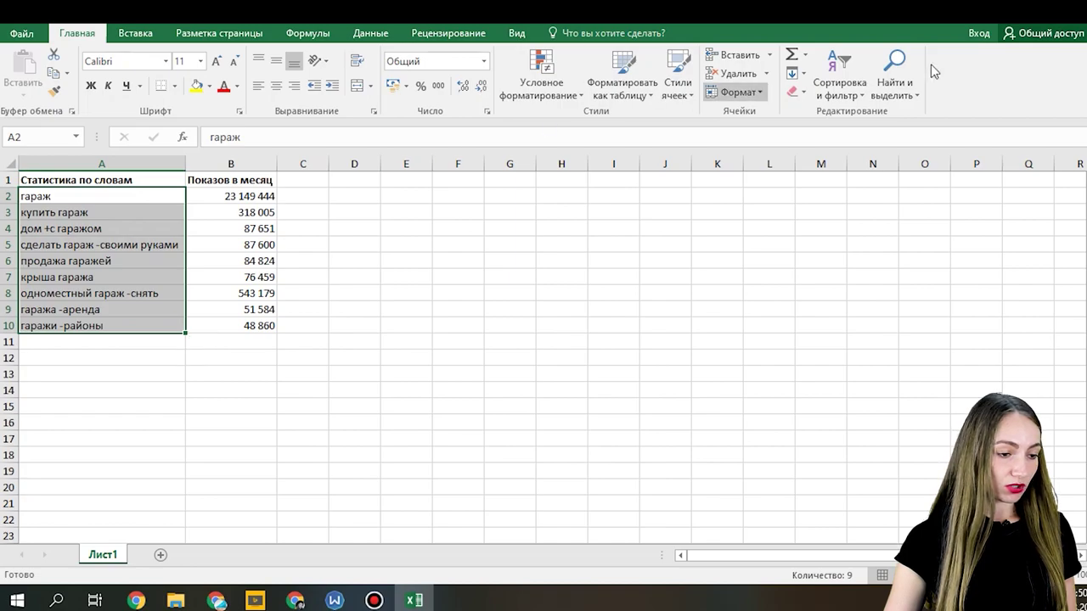
{"action": "left_click", "coordinate": [906, 84]}
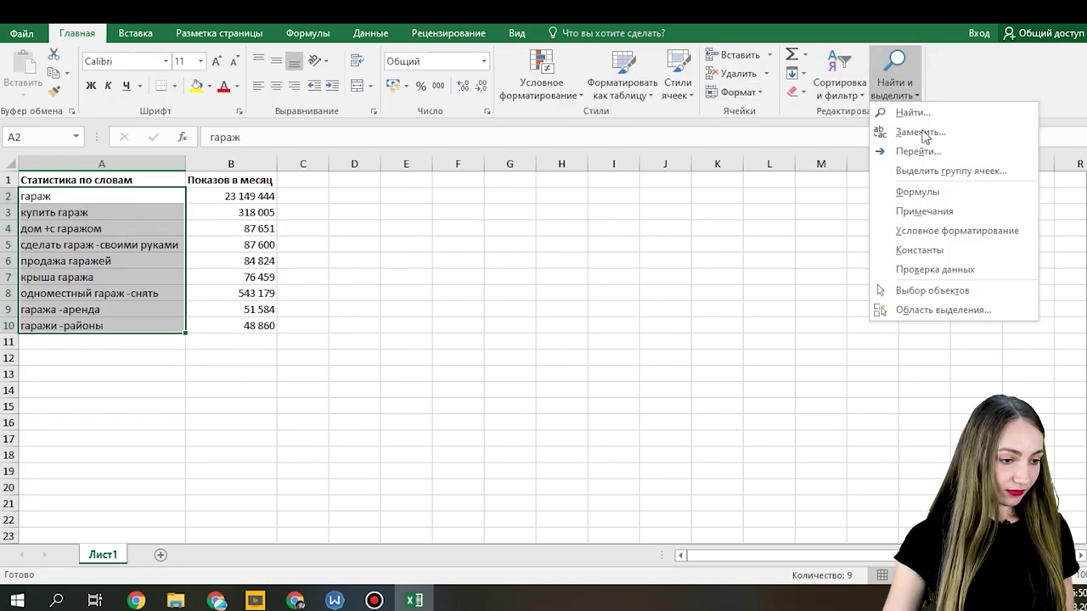
{"action": "left_click", "coordinate": [923, 139]}
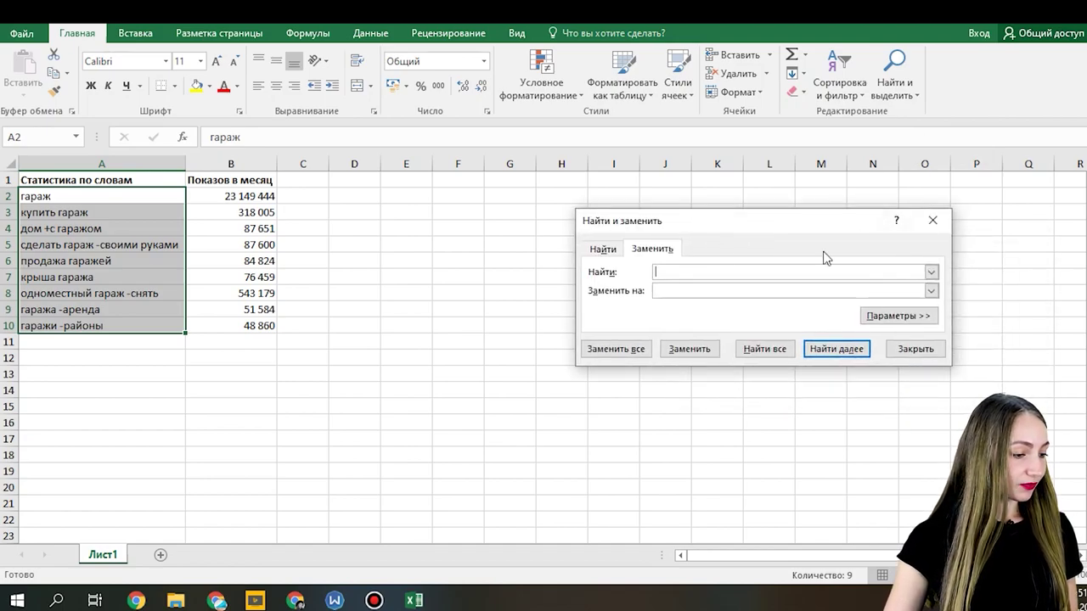
{"action": "left_click", "coordinate": [933, 223]}
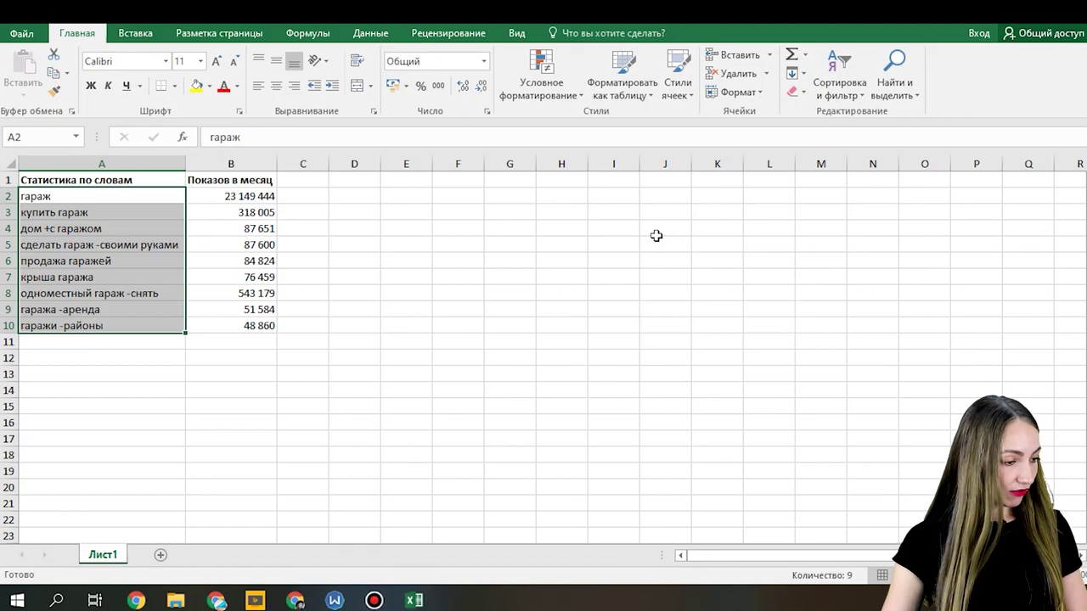
Replace every "-*" match in the selected keyword cells A2:A10 with nothing to strip the minus words
{"action": "key", "text": "ctrl+f"}
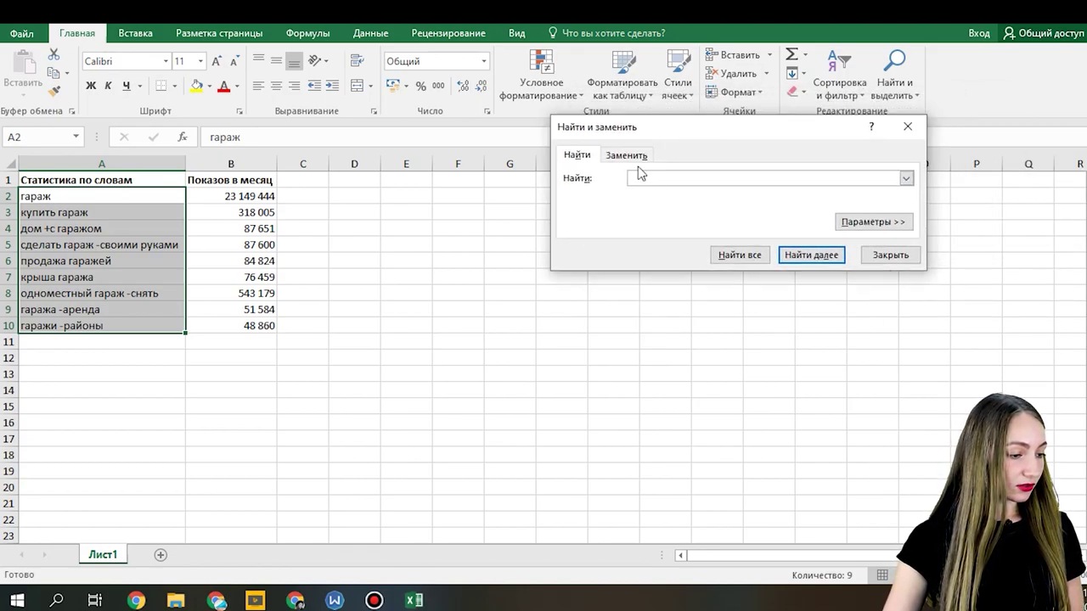
{"action": "left_click", "coordinate": [633, 157]}
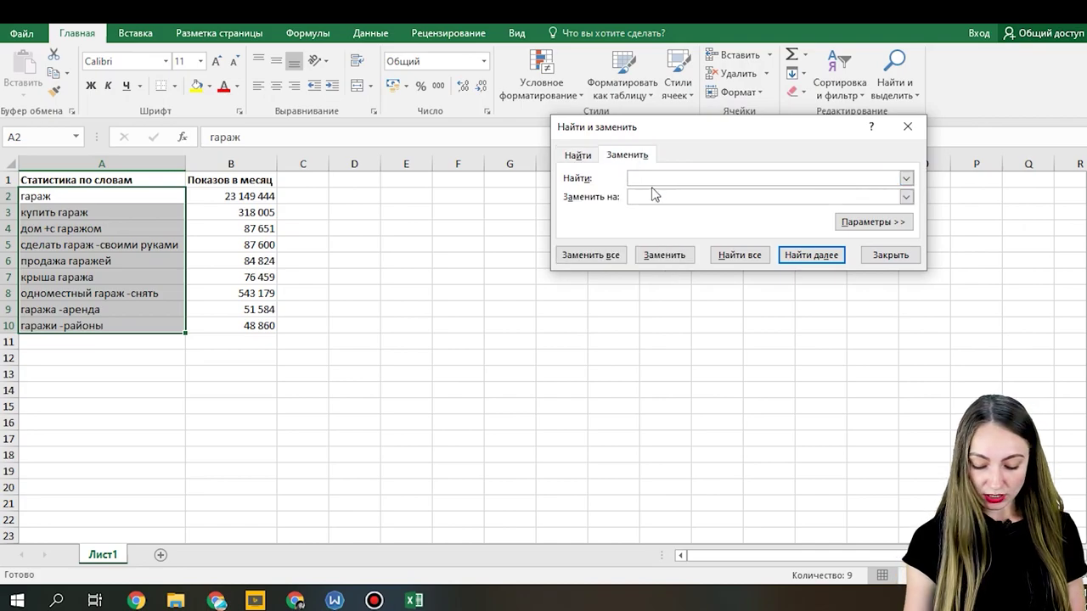
{"action": "type", "text": "-*"}
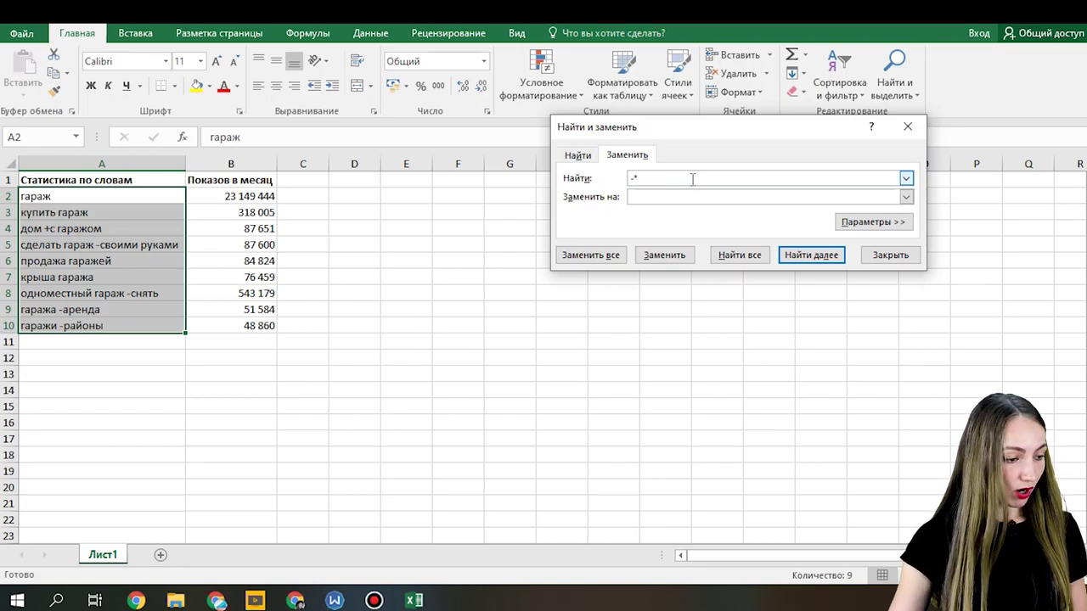
{"action": "left_click", "coordinate": [689, 197]}
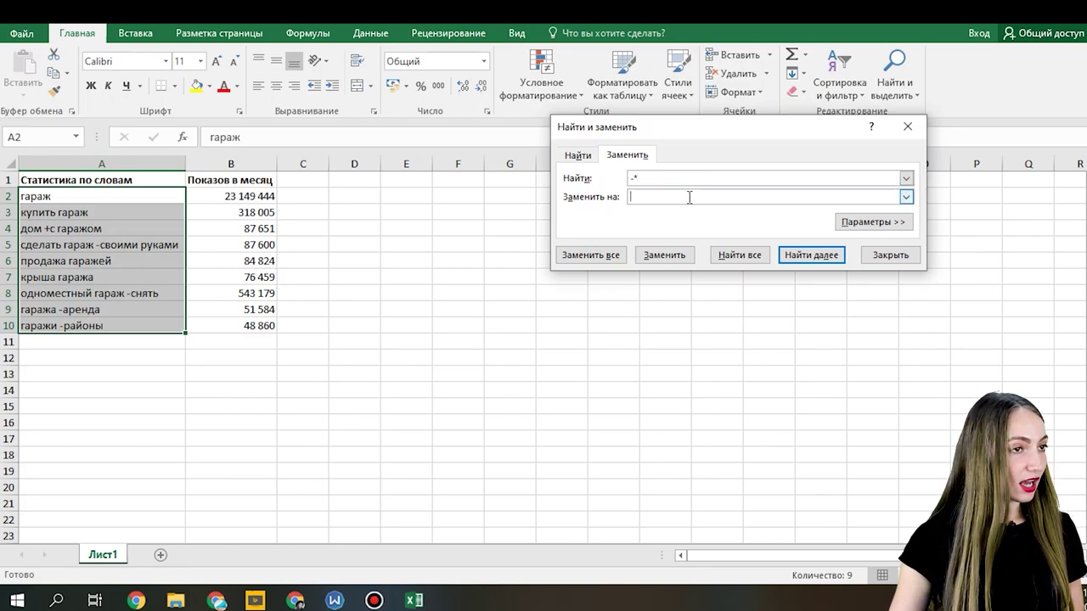
{"action": "left_click", "coordinate": [595, 263]}
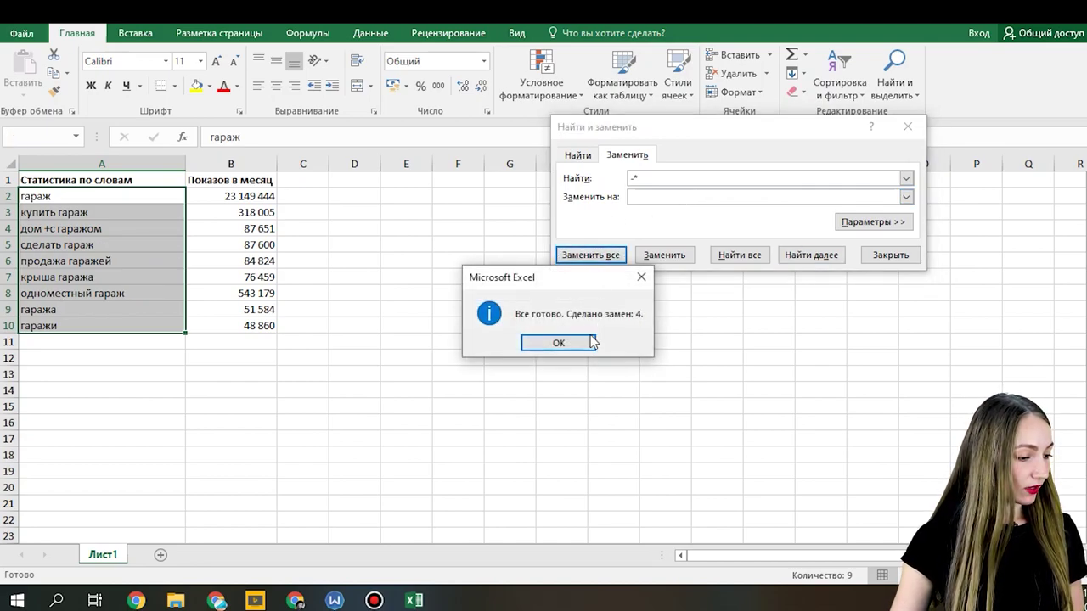
{"action": "left_click", "coordinate": [592, 342]}
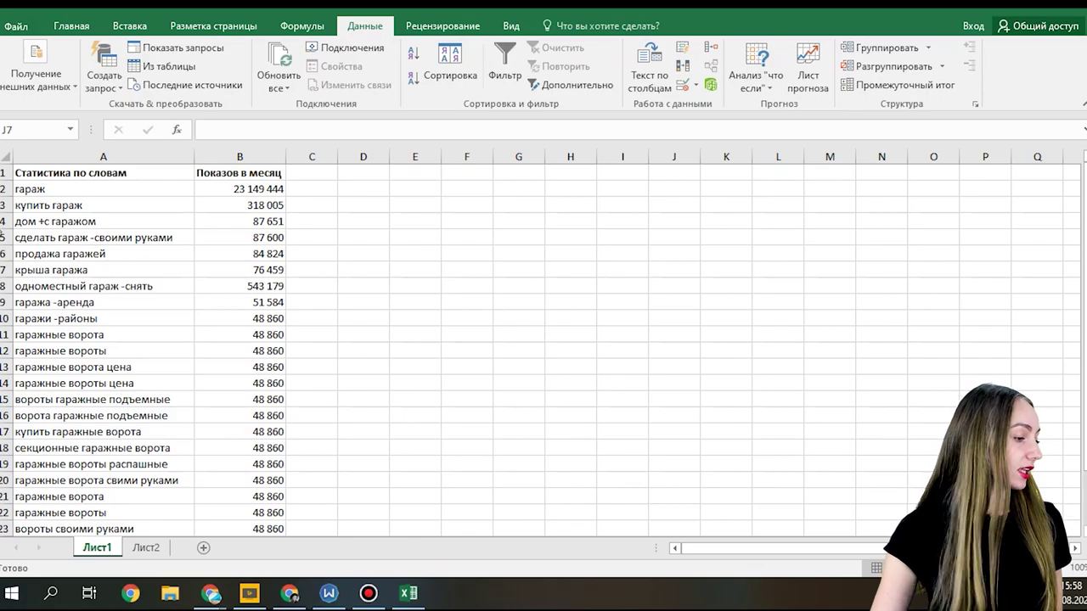
Remove duplicate rows from the whole sheet, treating the first row as headers and comparing only the "Статистика по словам" column
{"action": "left_click", "coordinate": [4, 156]}
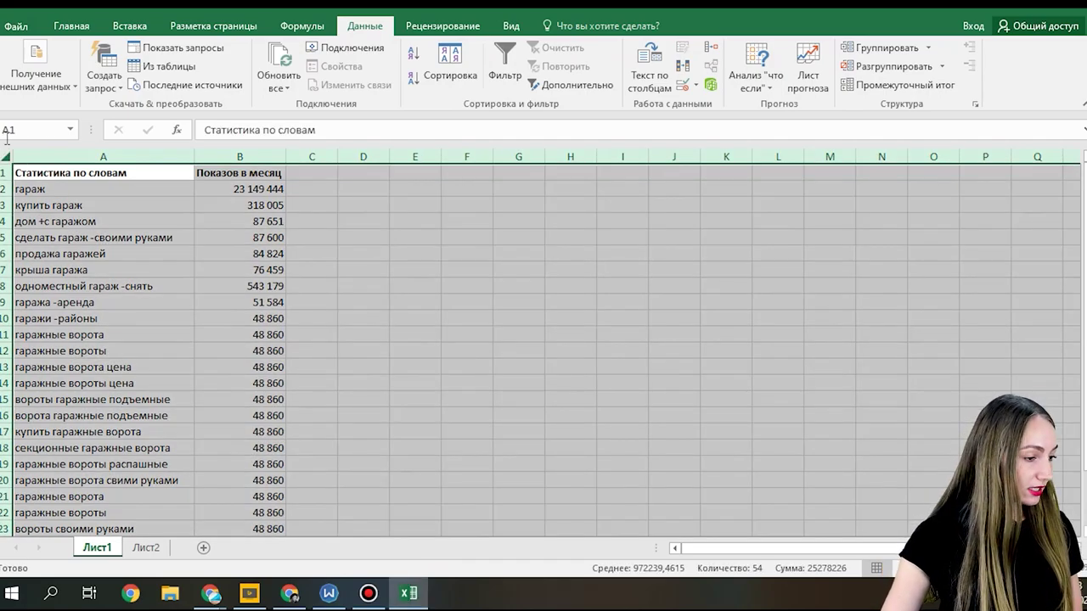
{"action": "left_click", "coordinate": [683, 66]}
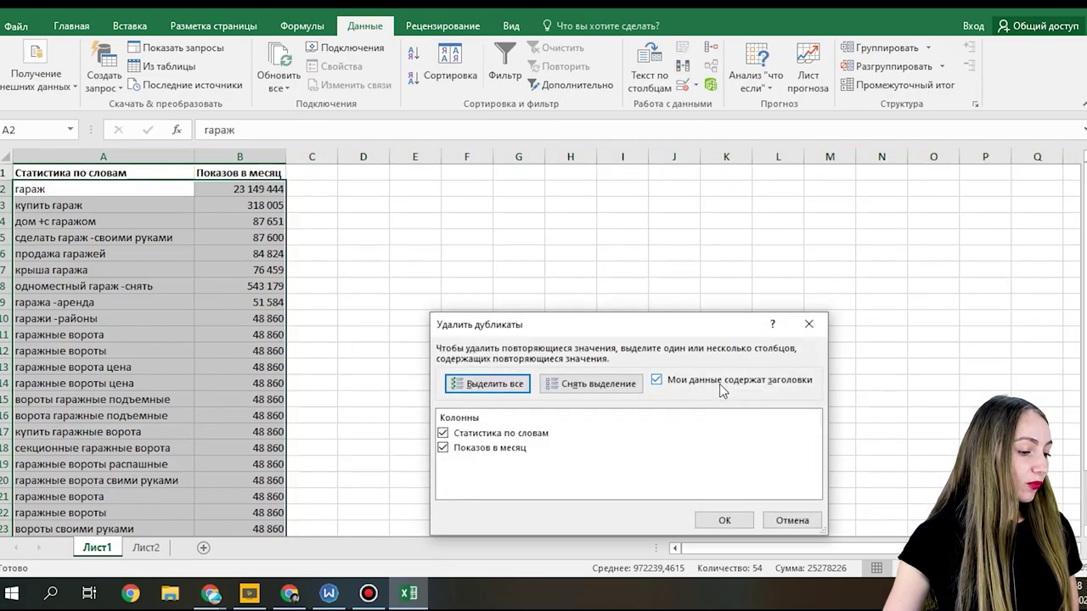
{"action": "left_click", "coordinate": [721, 384]}
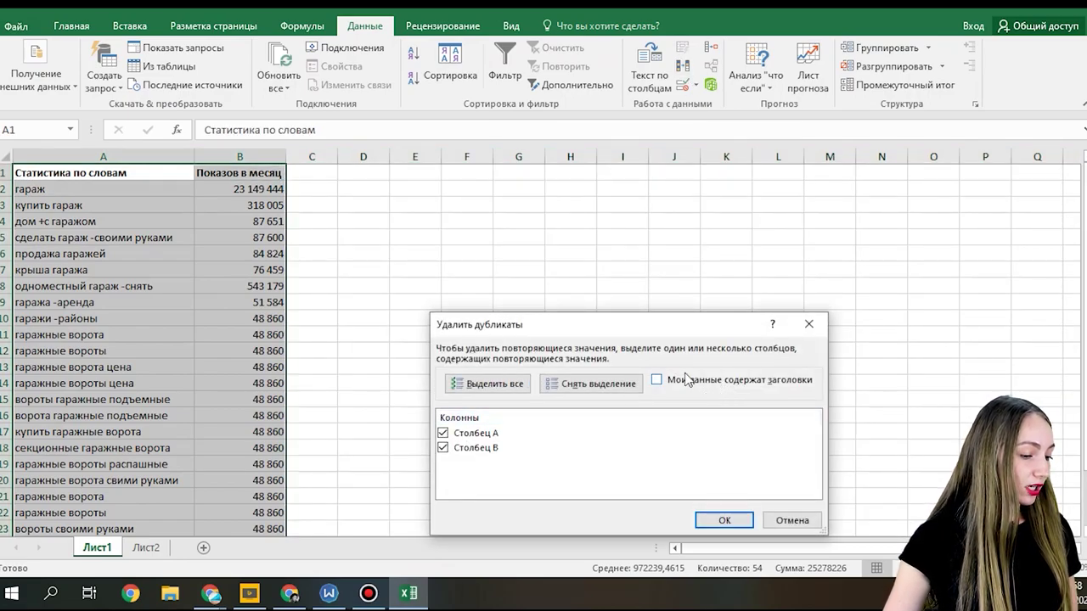
{"action": "left_click", "coordinate": [657, 380]}
{"action": "left_click", "coordinate": [611, 386]}
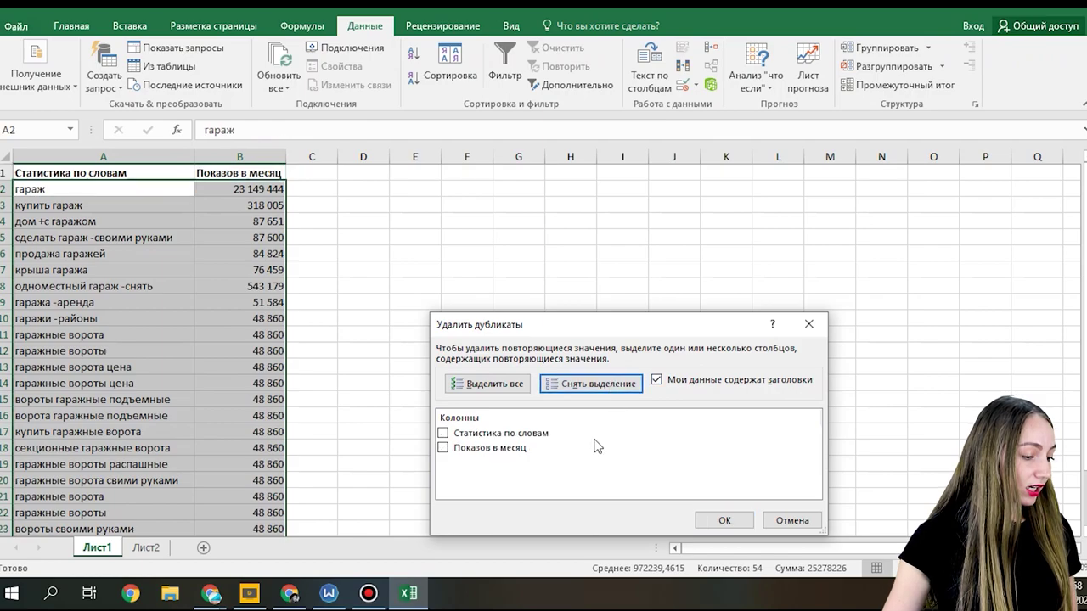
{"action": "left_click", "coordinate": [504, 436]}
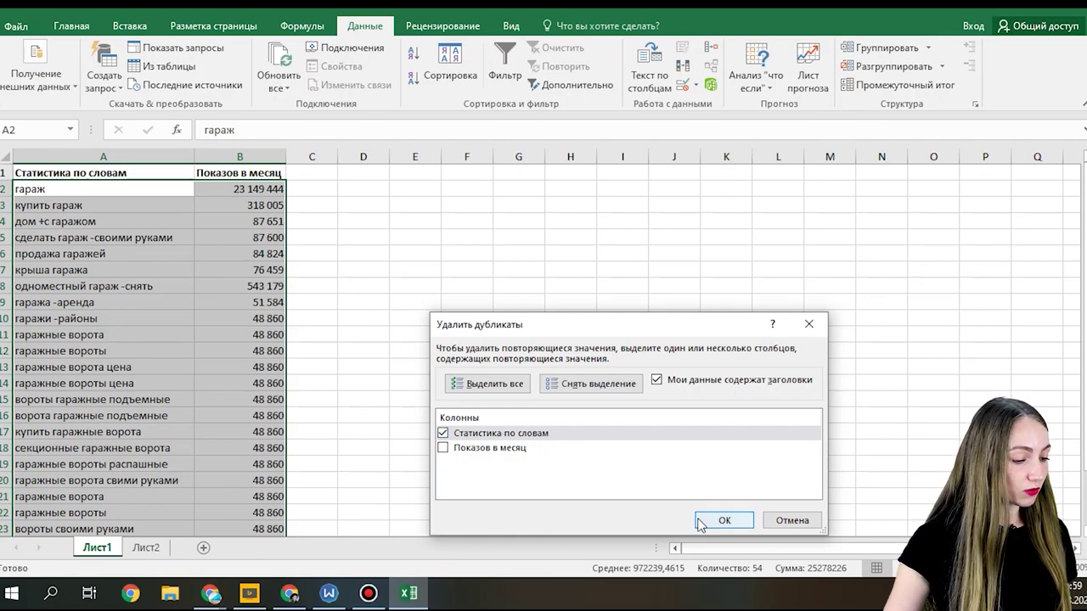
{"action": "left_click", "coordinate": [722, 520]}
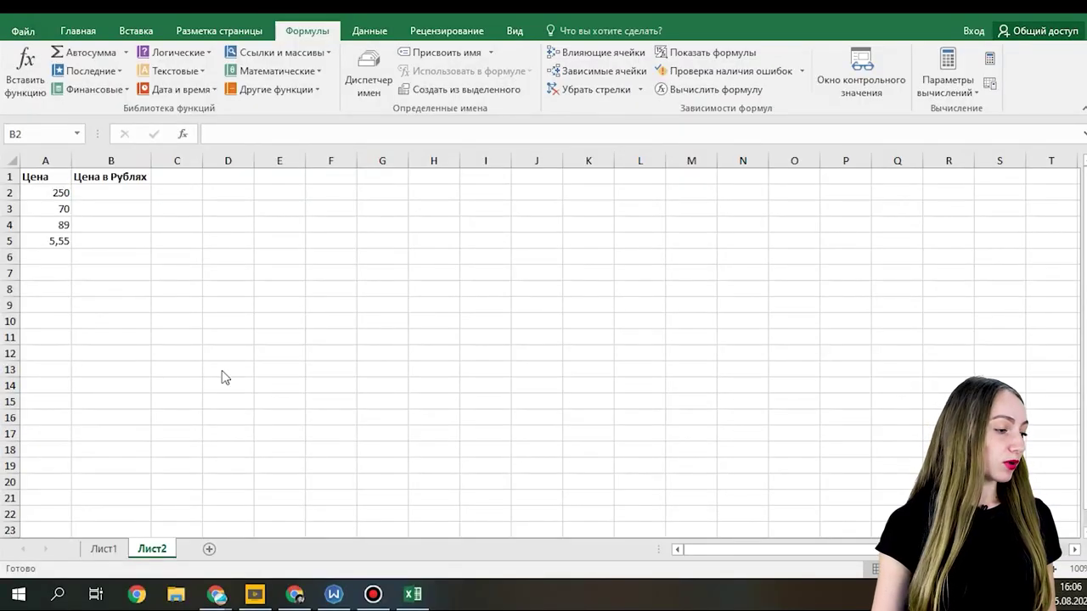
Enter the text "руб." in cell B2 under "Цена в Рублях"
{"action": "double_click", "coordinate": [134, 193]}
{"action": "type", "text": "ру"}
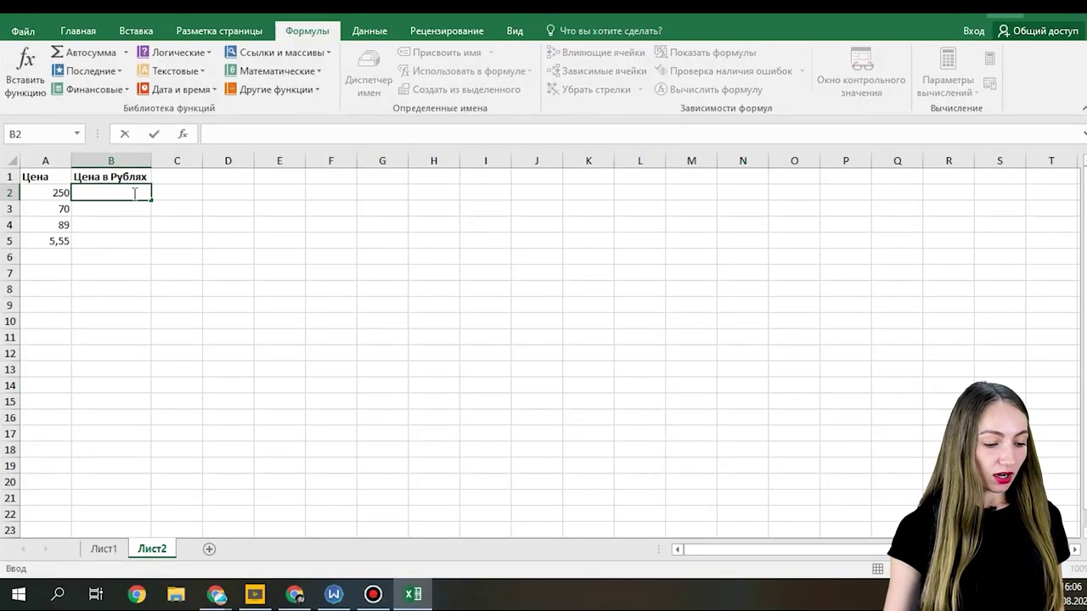
{"action": "type", "text": "б."}
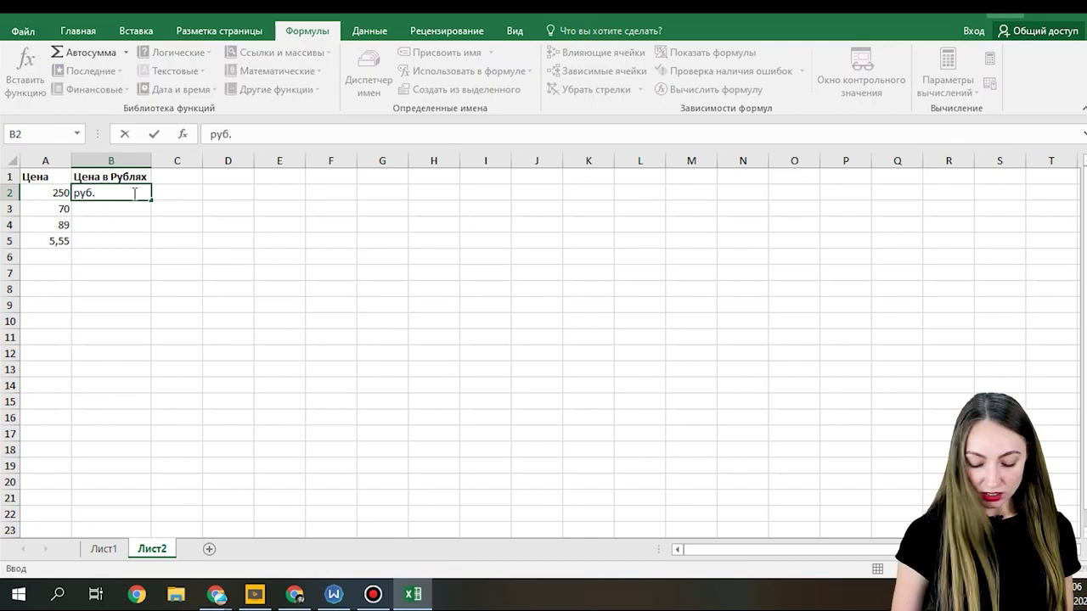
{"action": "key", "text": "ctrl+Return"}
{"action": "key", "text": "Down"}
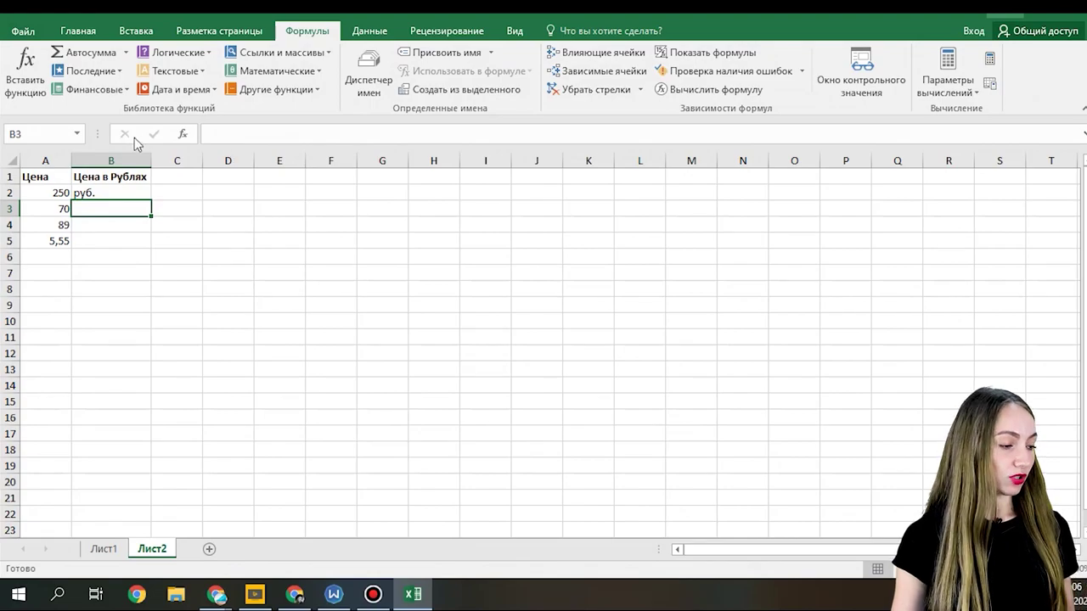
Insert the РУБЛЬ text function in cell B2 with A2 as its number argument
{"action": "left_click", "coordinate": [129, 194]}
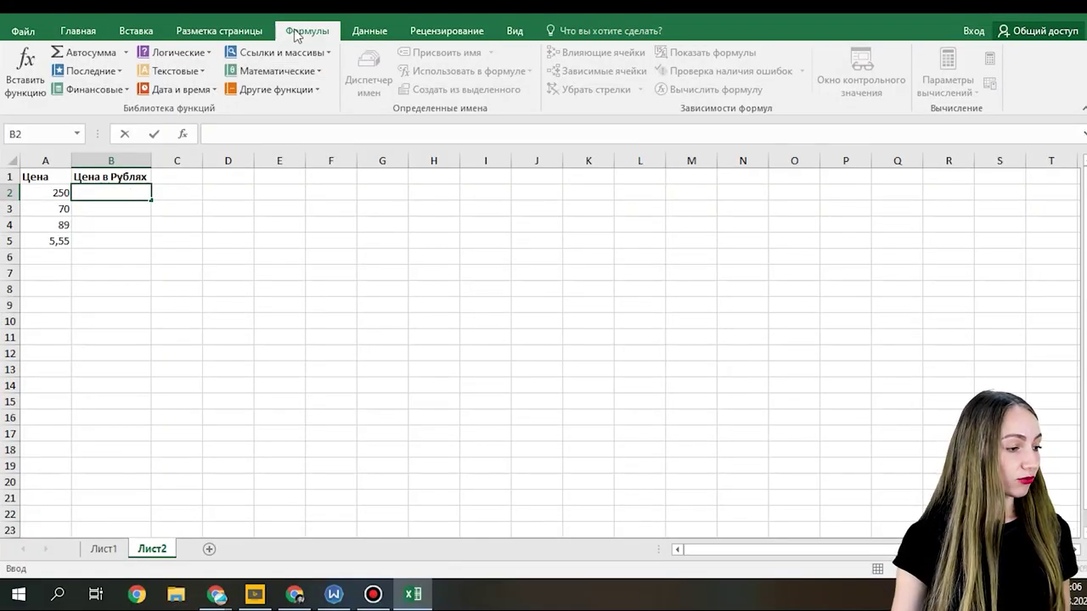
{"action": "left_click", "coordinate": [174, 74]}
{"action": "scroll", "coordinate": [205, 302], "scroll_direction": "down", "scroll_amount": 3}
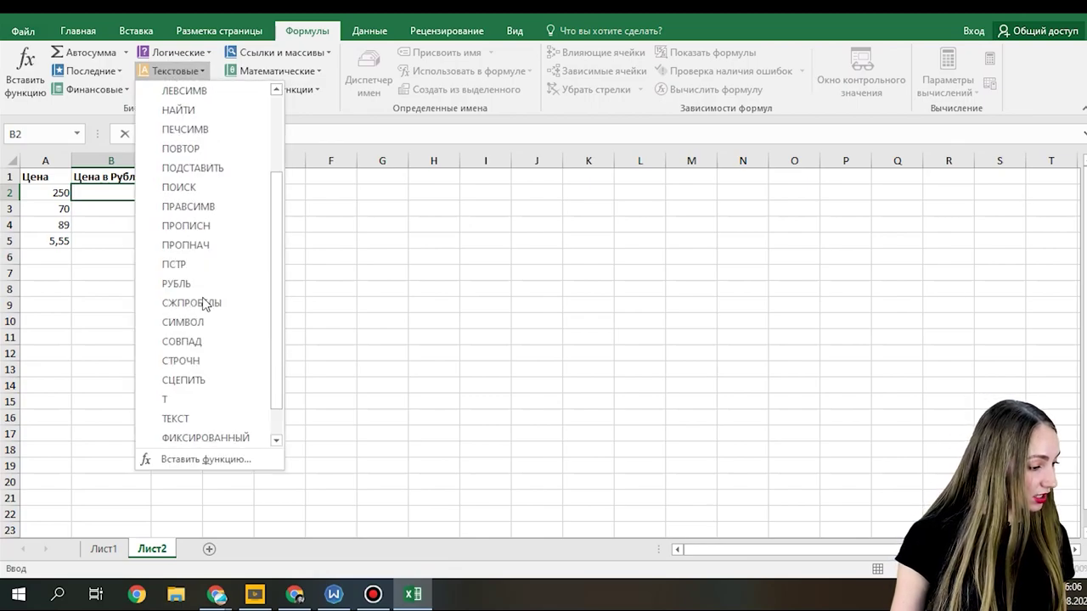
{"action": "scroll", "coordinate": [202, 297], "scroll_direction": "up", "scroll_amount": 1}
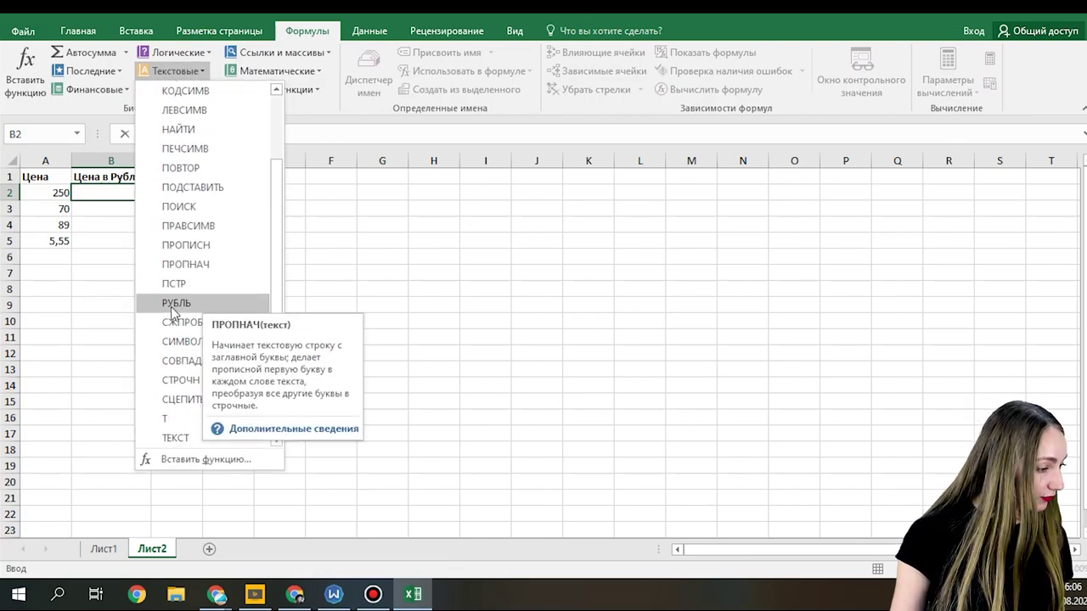
{"action": "left_click", "coordinate": [176, 304]}
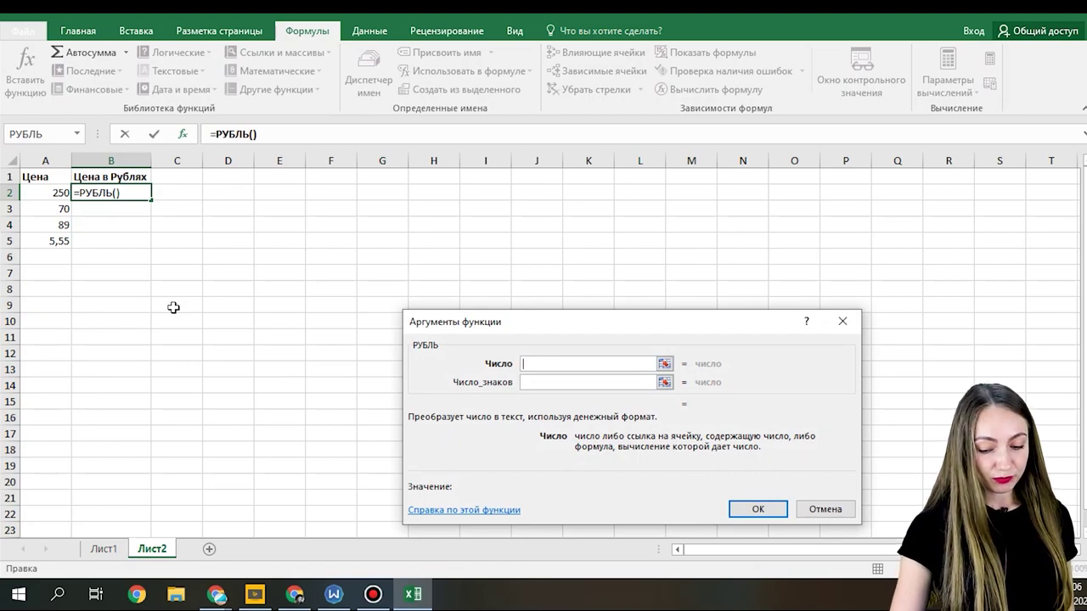
{"action": "left_click", "coordinate": [46, 194]}
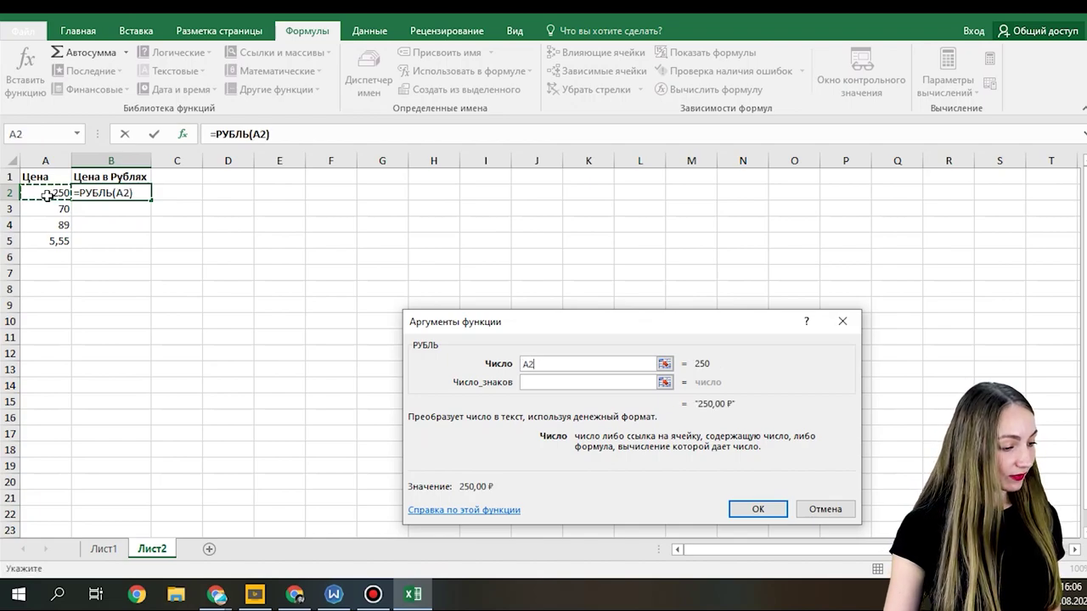
{"action": "left_click", "coordinate": [748, 509]}
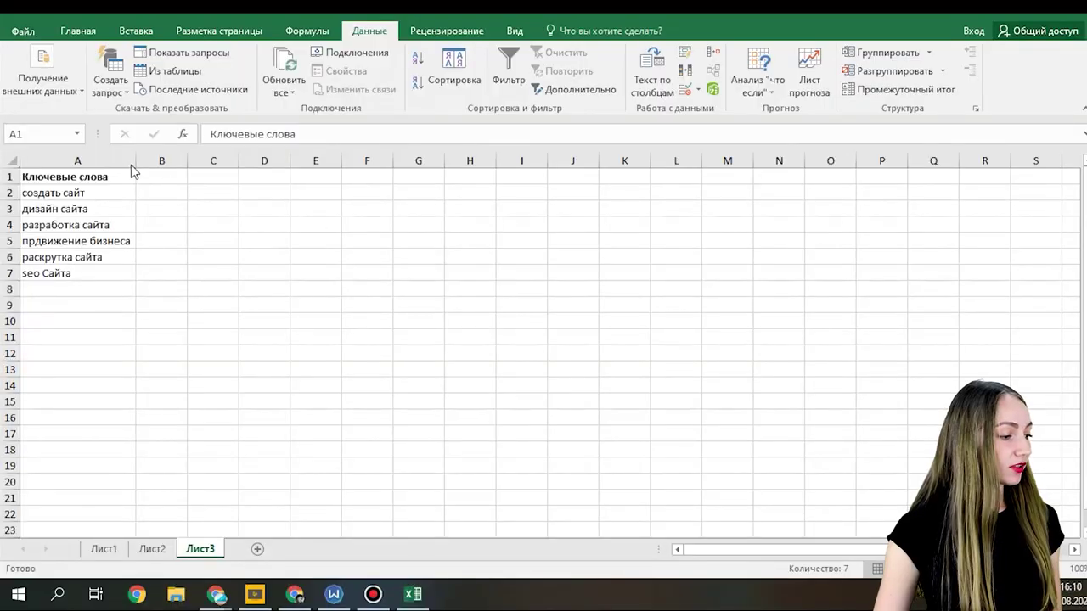
Turn on filtering for the "Ключевые слова" column and set a text filter condition of содержит "сайт"
{"action": "left_click", "coordinate": [124, 158]}
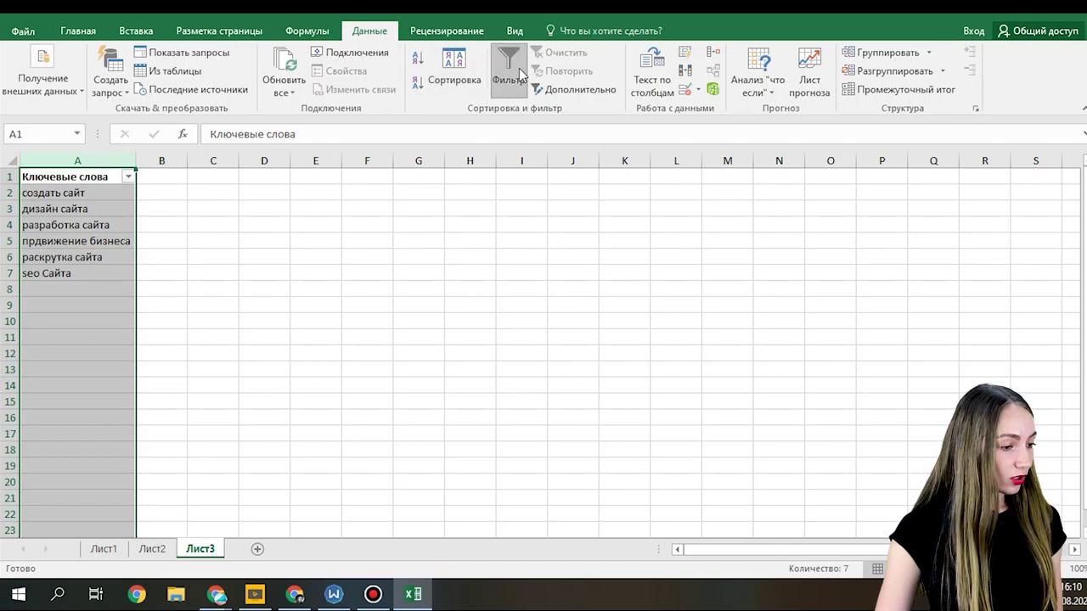
{"action": "left_click", "coordinate": [129, 177]}
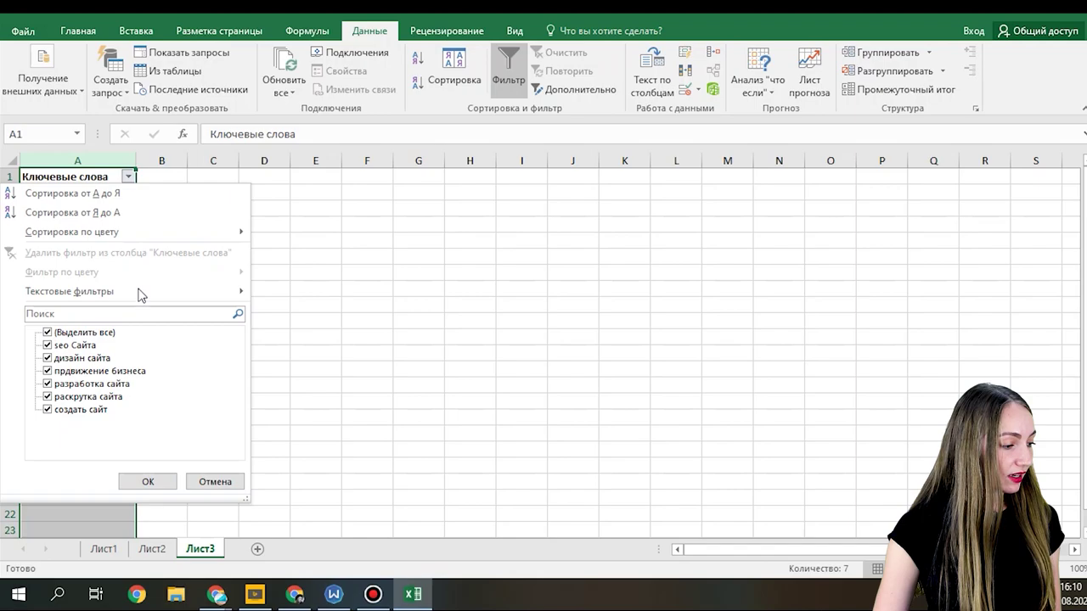
{"action": "mouse_move", "coordinate": [140, 291]}
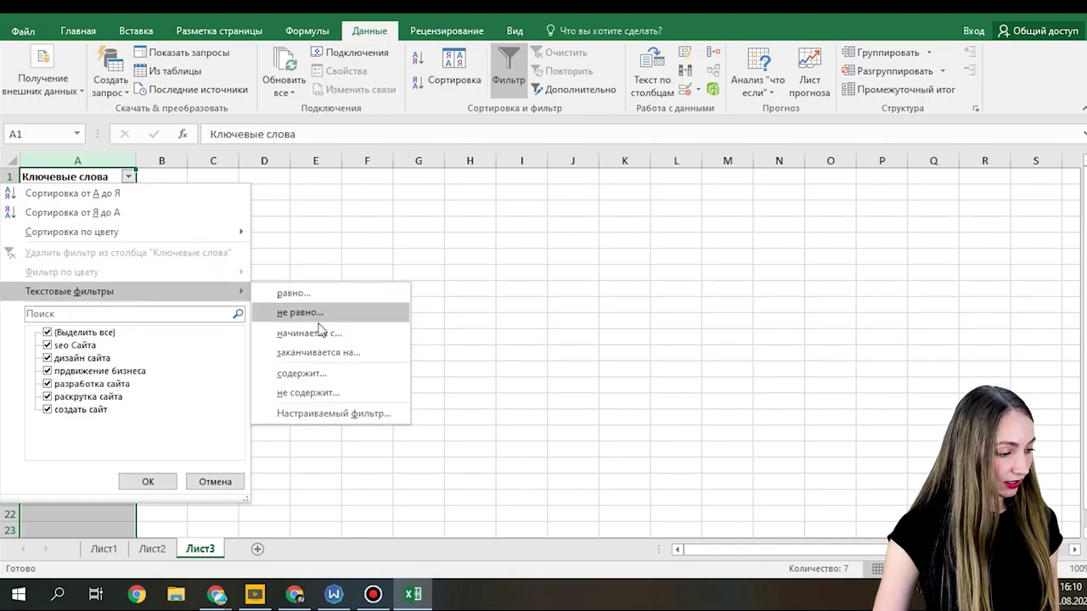
{"action": "left_click", "coordinate": [309, 375]}
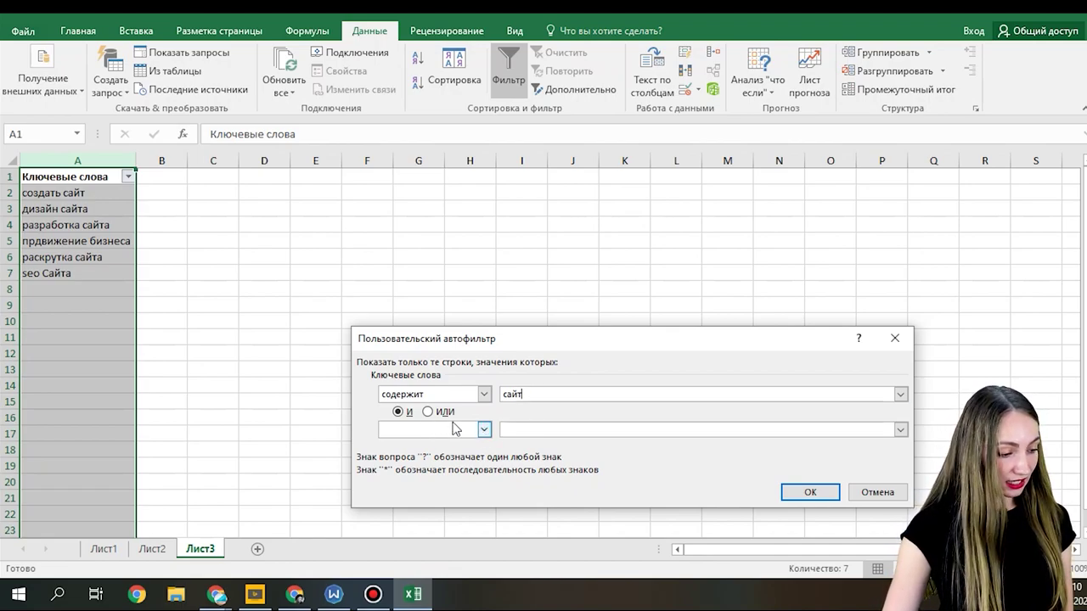
Add a second AND condition of не содержит "раскрутка" to the custom filter and apply it
{"action": "left_click", "coordinate": [484, 430]}
{"action": "scroll", "coordinate": [422, 480], "scroll_direction": "down", "scroll_amount": 4}
{"action": "scroll", "coordinate": [423, 482], "scroll_direction": "down", "scroll_amount": 2}
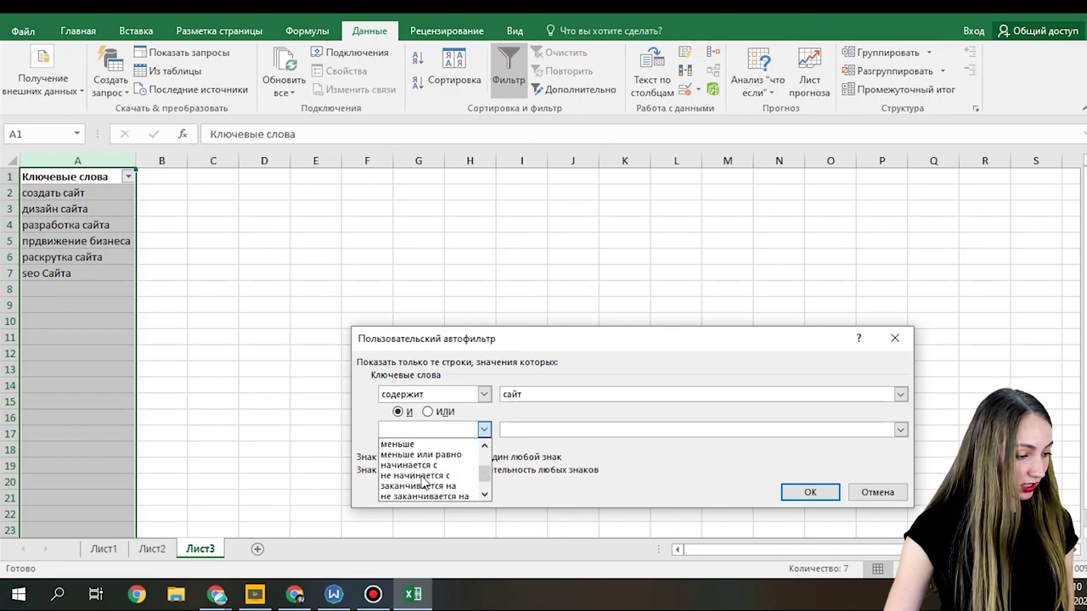
{"action": "left_click", "coordinate": [425, 497]}
{"action": "left_click", "coordinate": [553, 435]}
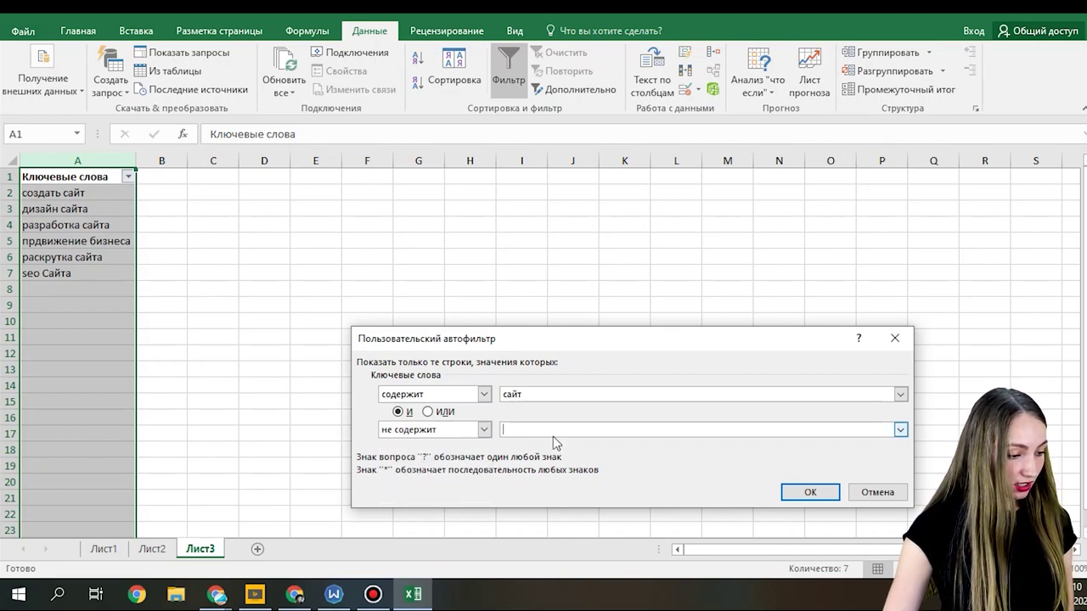
{"action": "type", "text": "раскрутка"}
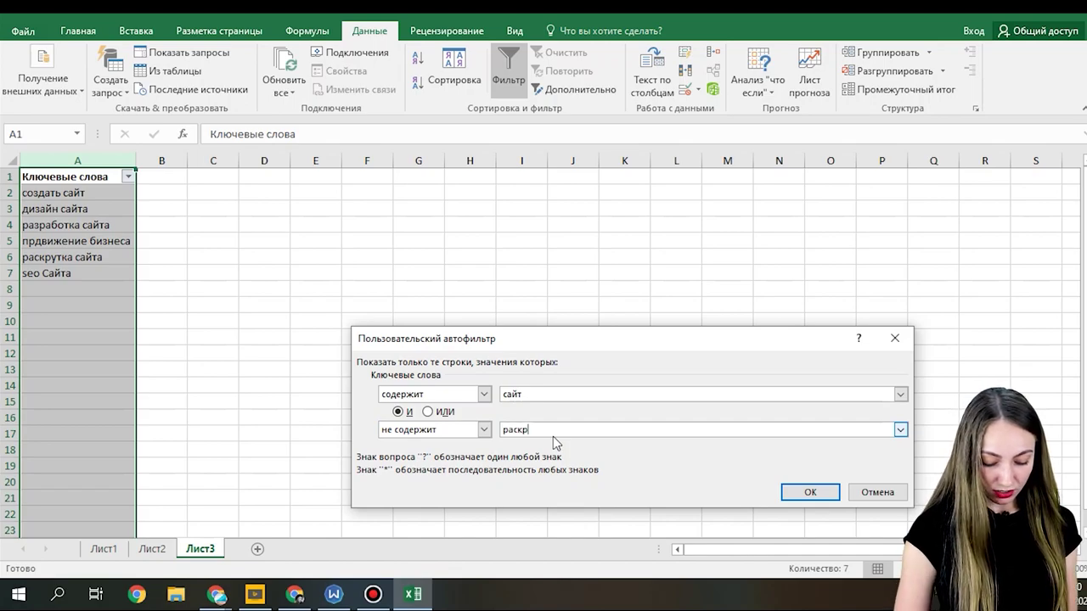
{"action": "left_click", "coordinate": [802, 491]}
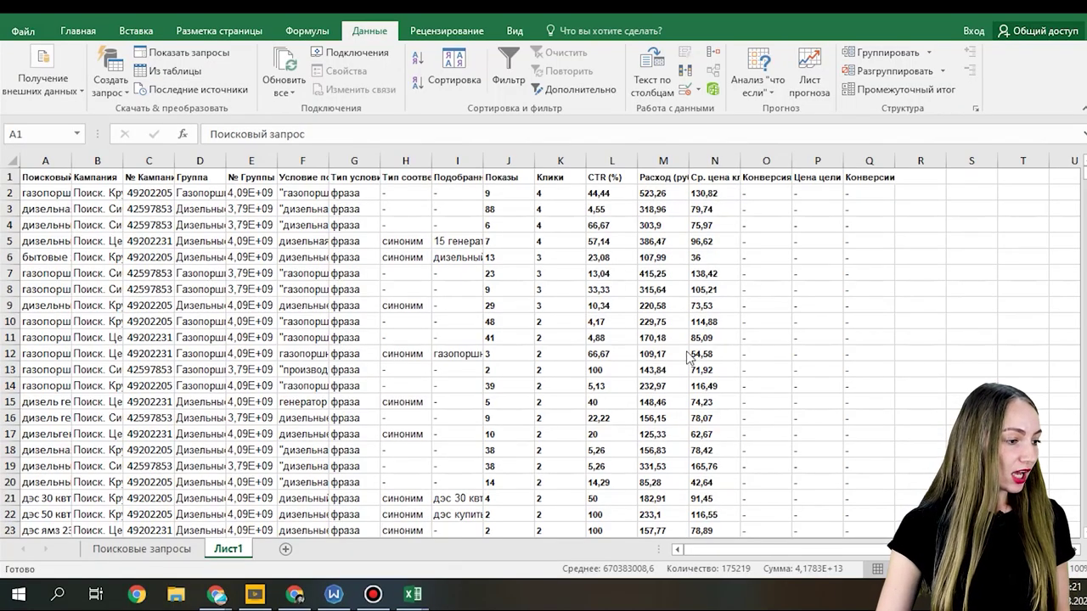
Turn on filtering for the whole search query table and filter the CTR (%) column to values больше или равно 1
{"action": "key", "text": "ctrl+a"}
{"action": "left_click", "coordinate": [507, 72]}
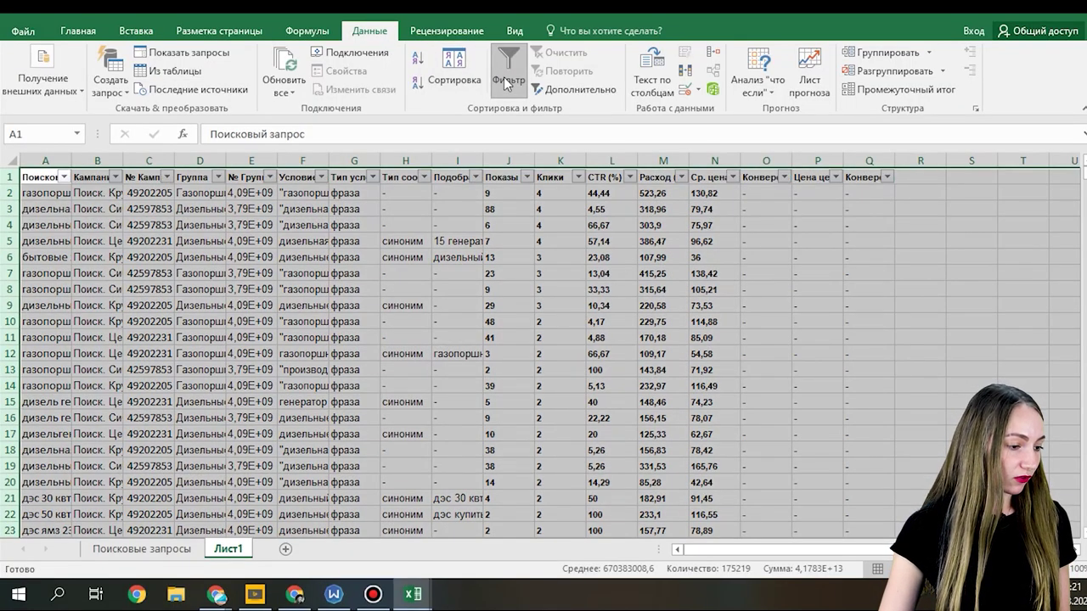
{"action": "left_click", "coordinate": [631, 177]}
{"action": "mouse_move", "coordinate": [597, 297]}
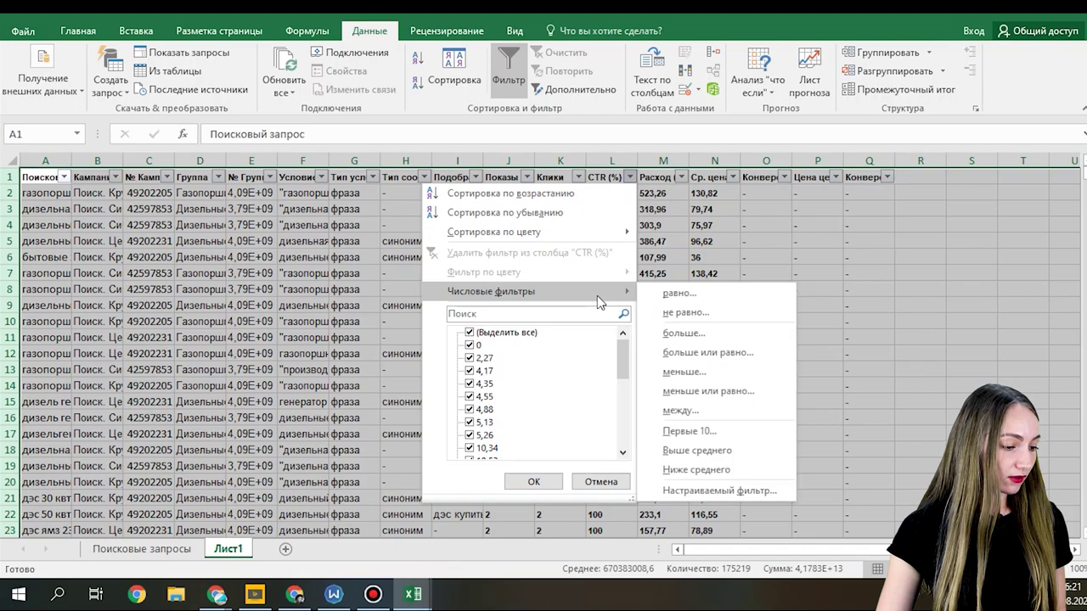
{"action": "left_click", "coordinate": [735, 352]}
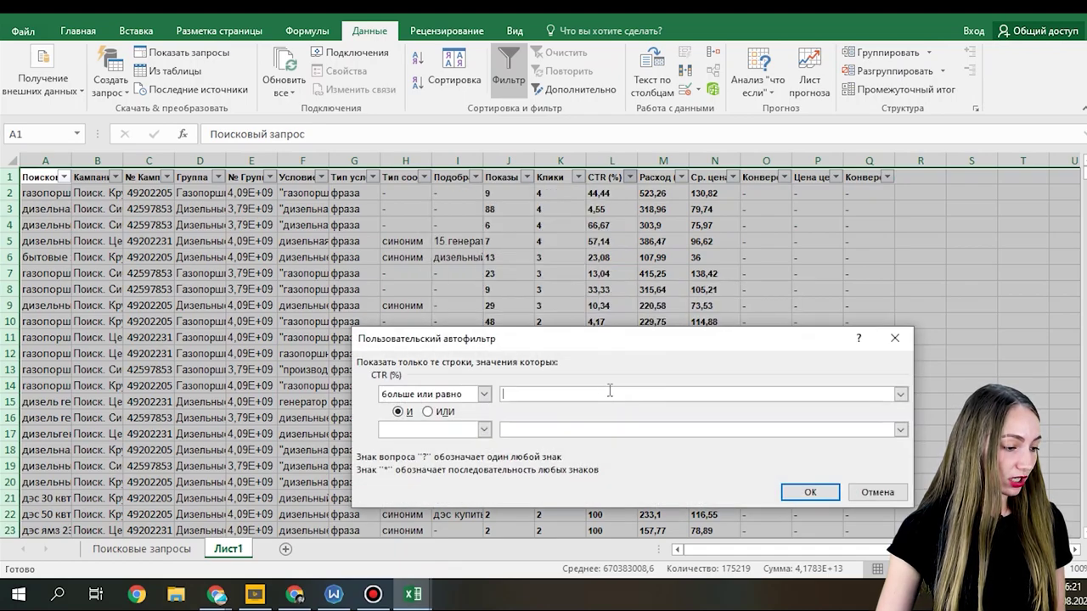
{"action": "type", "text": "1"}
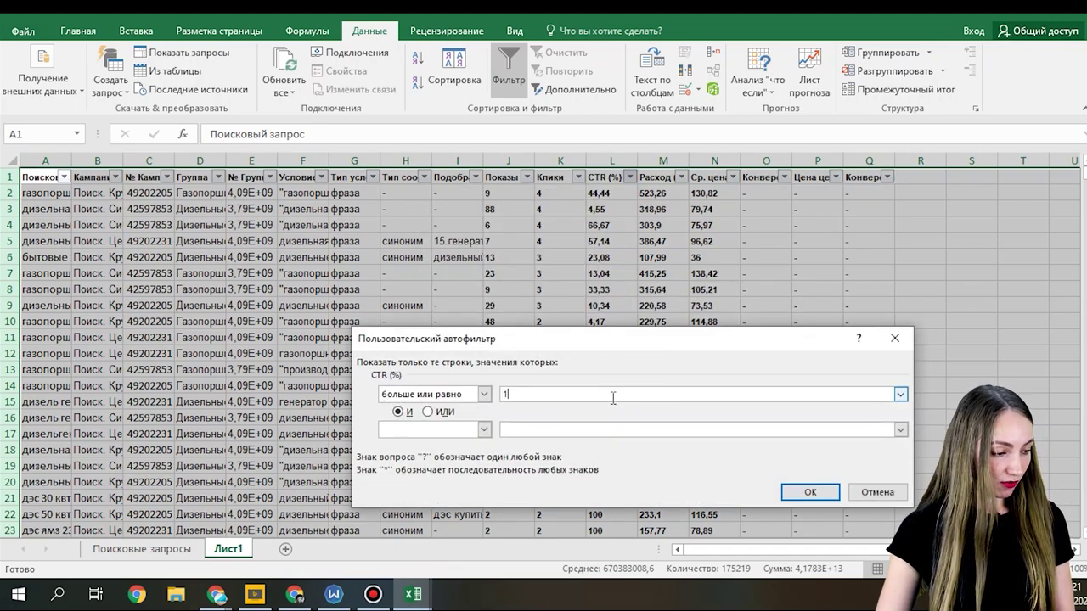
{"action": "left_click", "coordinate": [790, 498]}
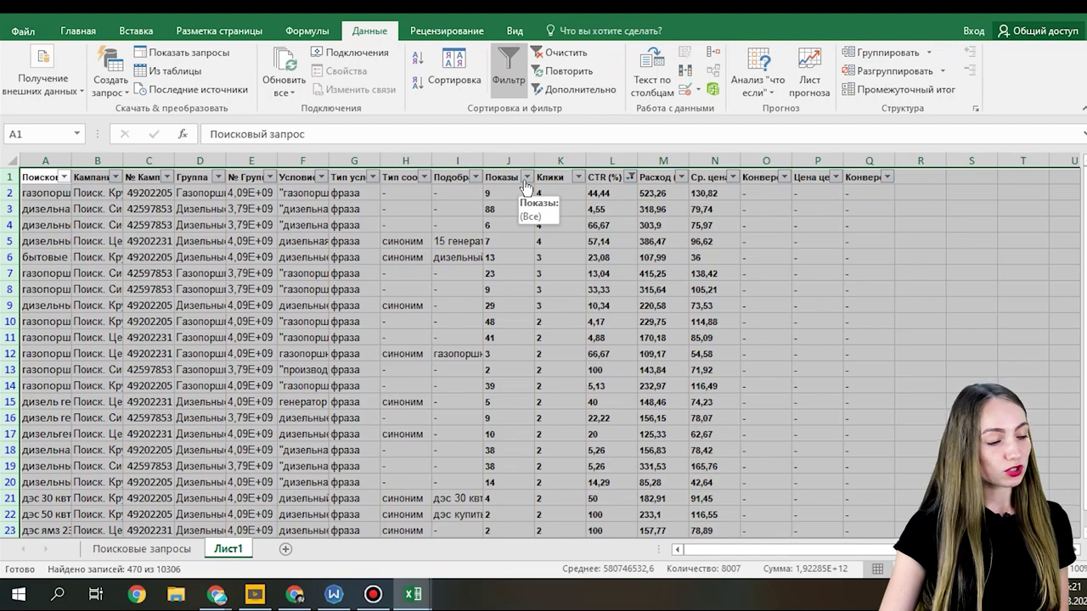
Filter the Показы column to values больше или равно 30
{"action": "left_click", "coordinate": [526, 176]}
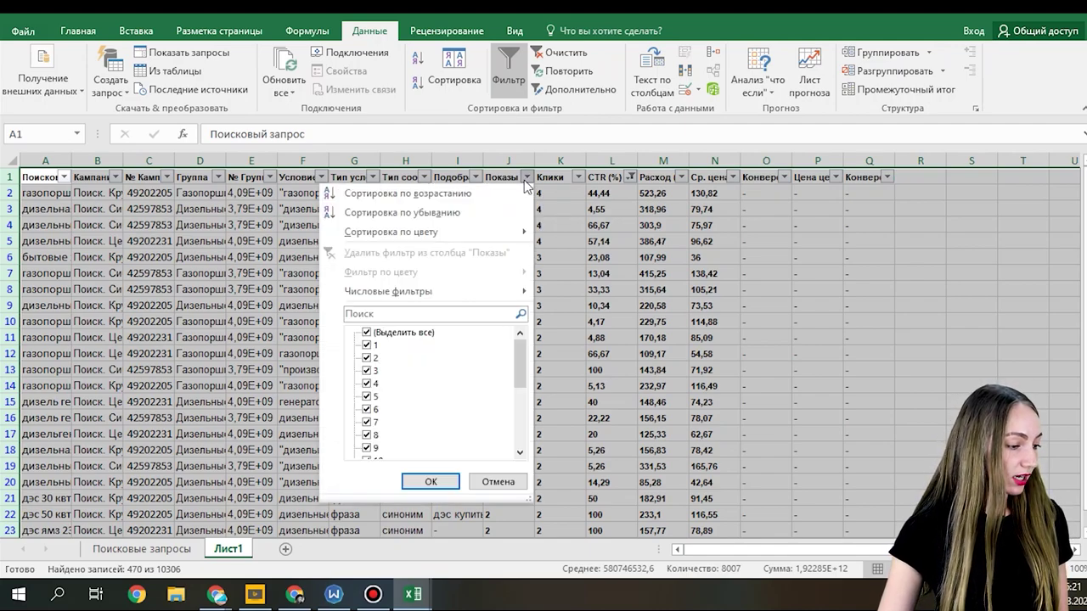
{"action": "mouse_move", "coordinate": [489, 297]}
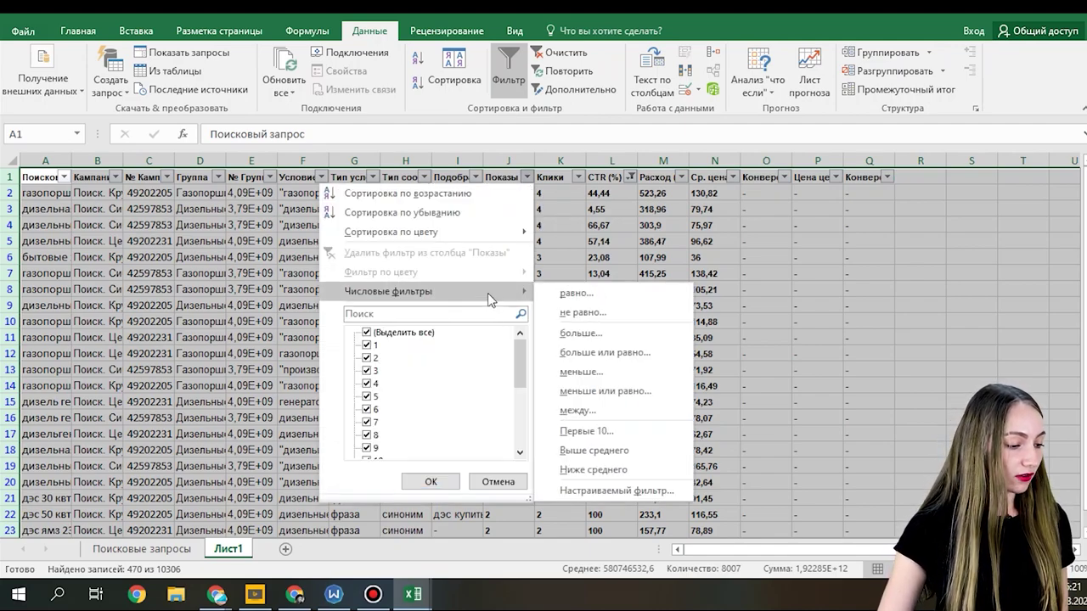
{"action": "left_click", "coordinate": [639, 354]}
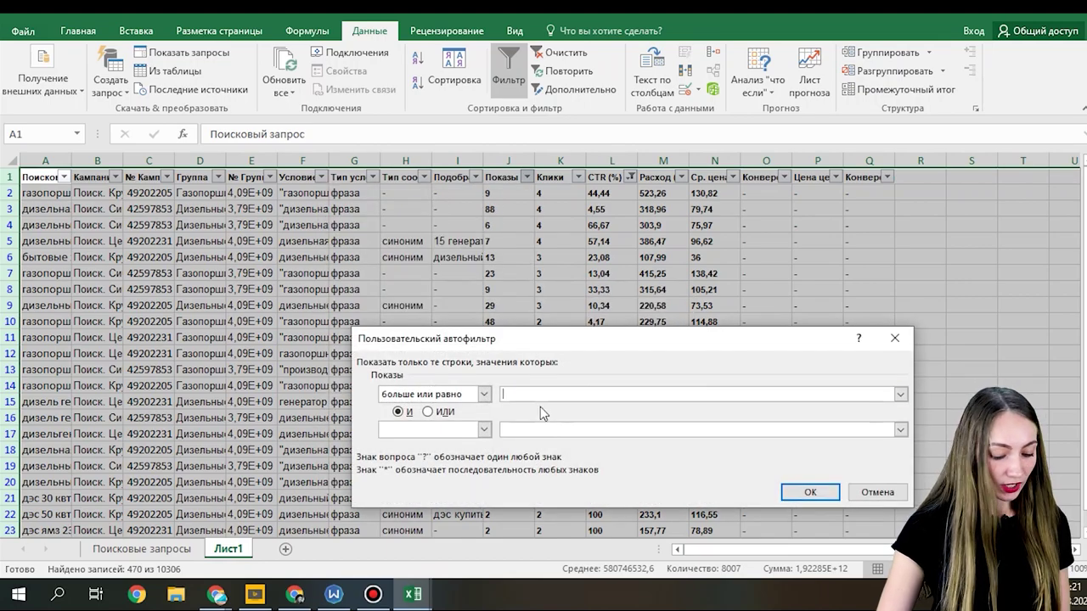
{"action": "type", "text": "30"}
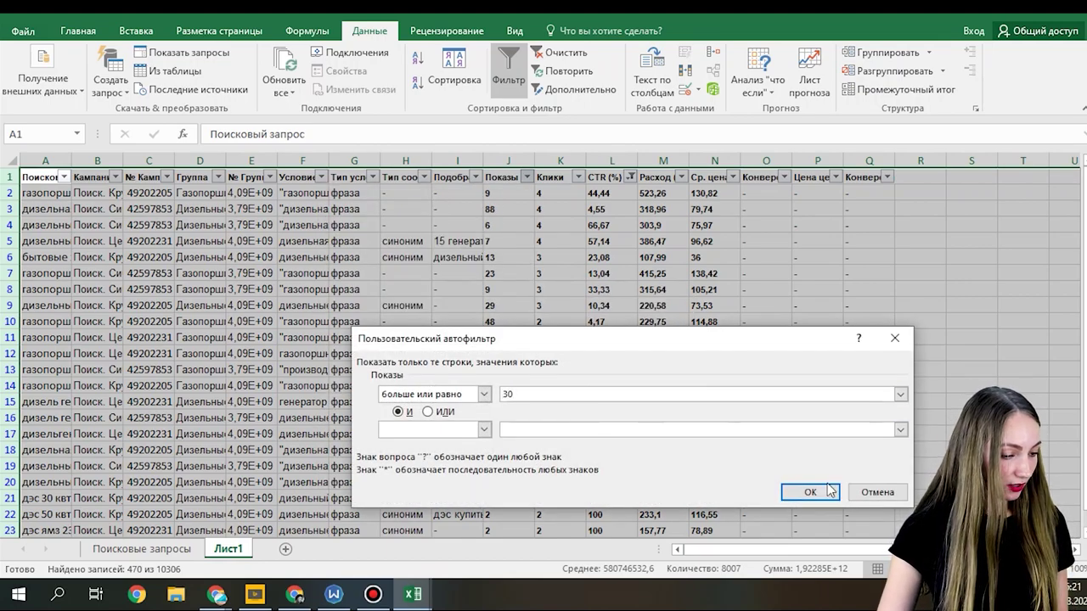
{"action": "left_click", "coordinate": [826, 492]}
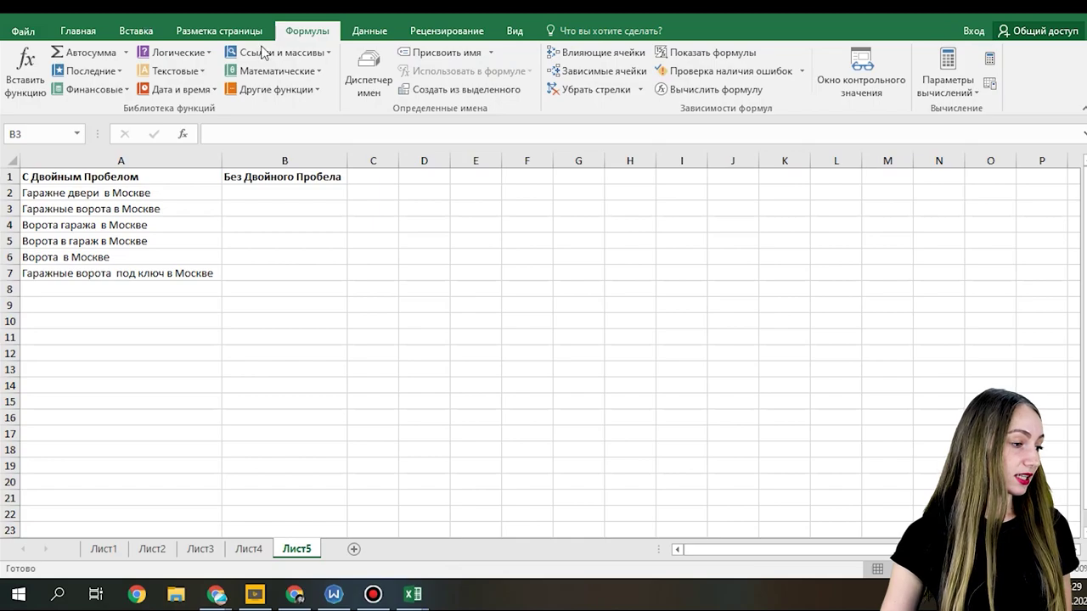
Insert the СЖПРОБЕЛЫ text function in cell B3 with A2 as its text argument
{"action": "left_click", "coordinate": [174, 71]}
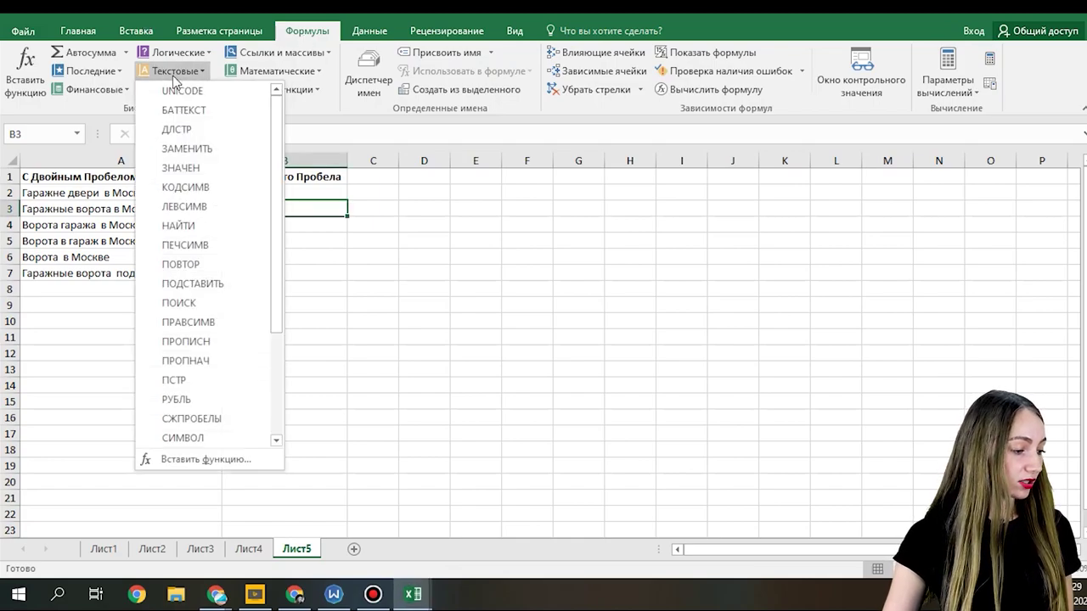
{"action": "left_click", "coordinate": [192, 418]}
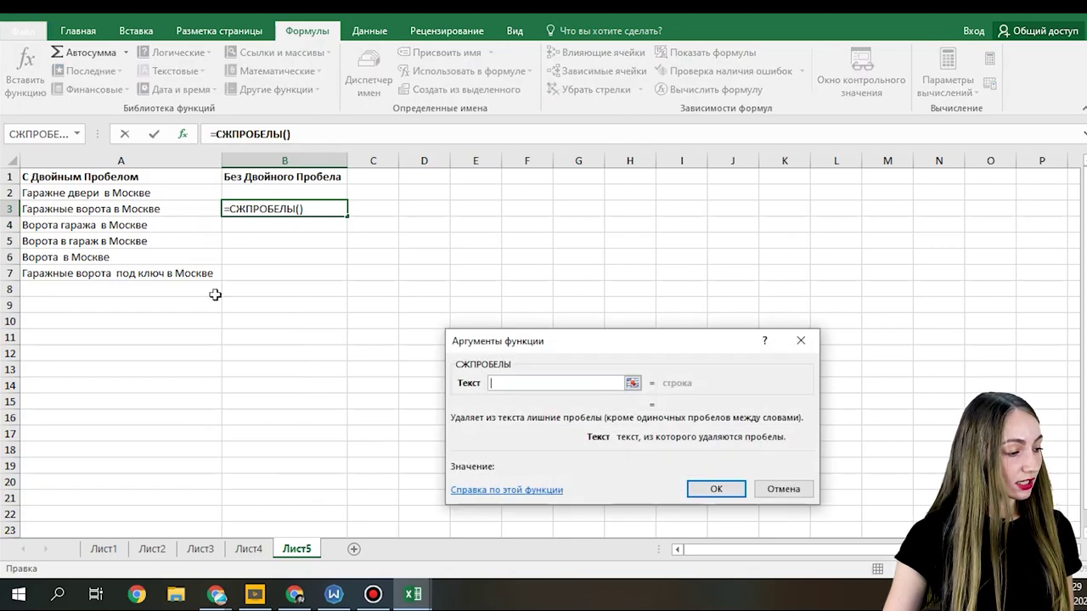
{"action": "left_click", "coordinate": [133, 195]}
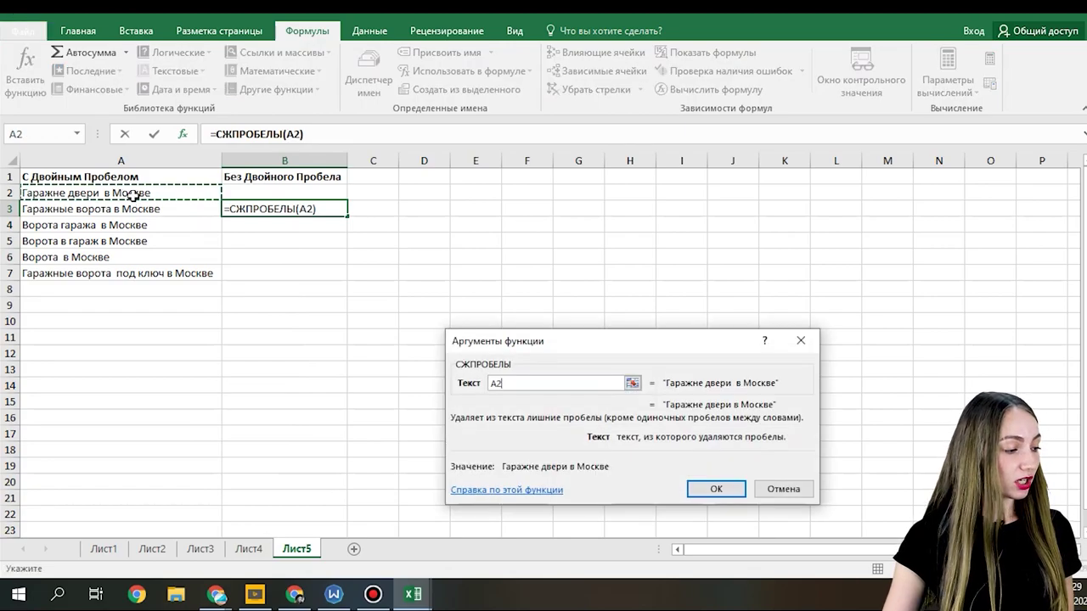
{"action": "left_click", "coordinate": [715, 489]}
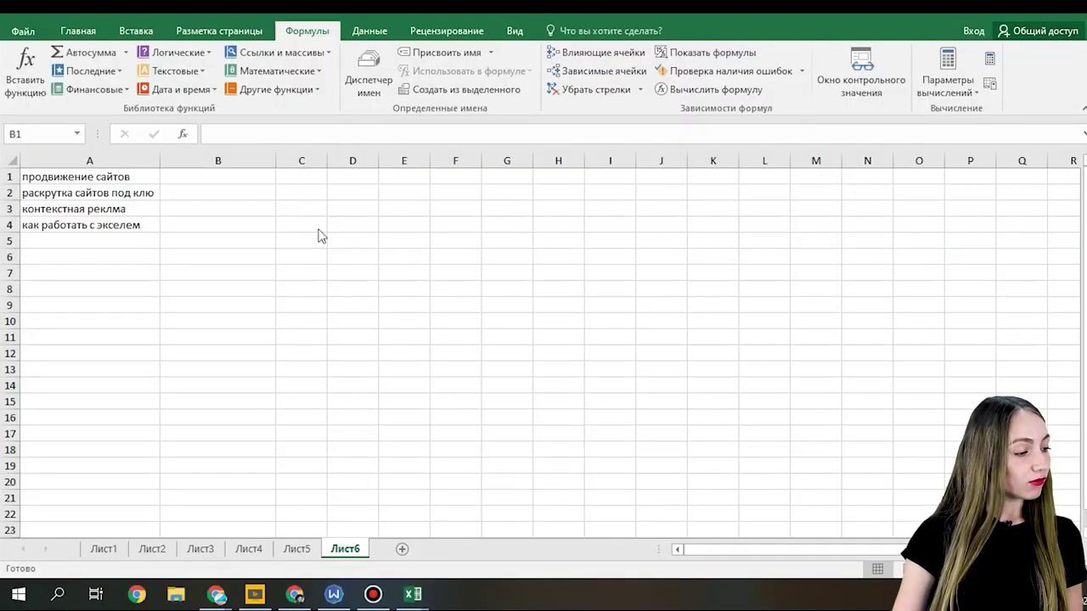
Start a ЗАМЕНИТЬ formula in cell B1 with A1 as the old text, start position 1 and character count 1
{"action": "left_click", "coordinate": [240, 177]}
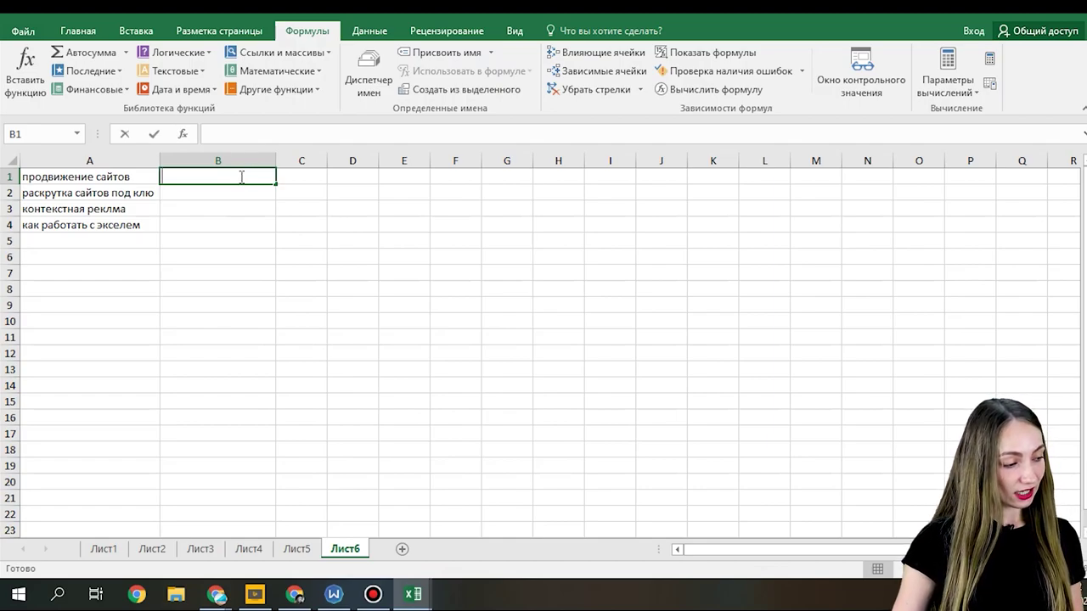
{"action": "type", "text": "="}
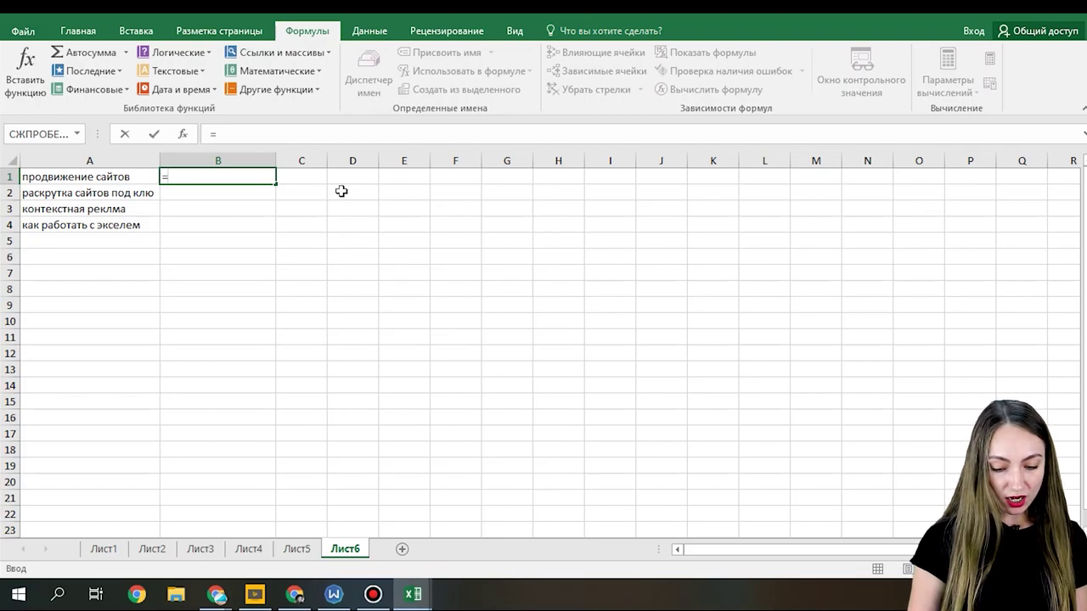
{"action": "type", "text": "ЗАМЕН"}
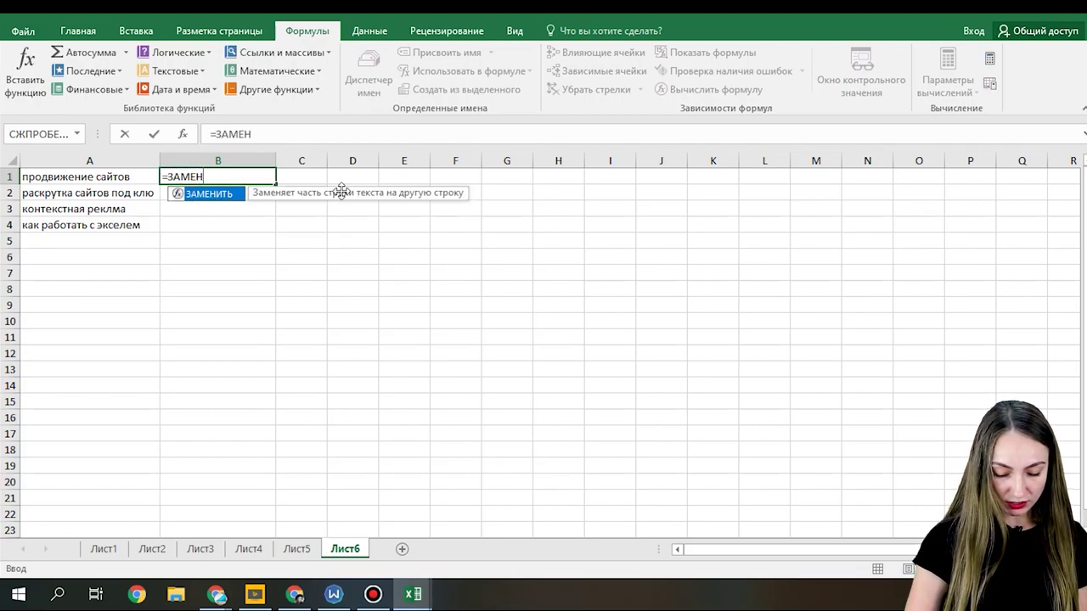
{"action": "type", "text": "ИТЬ("}
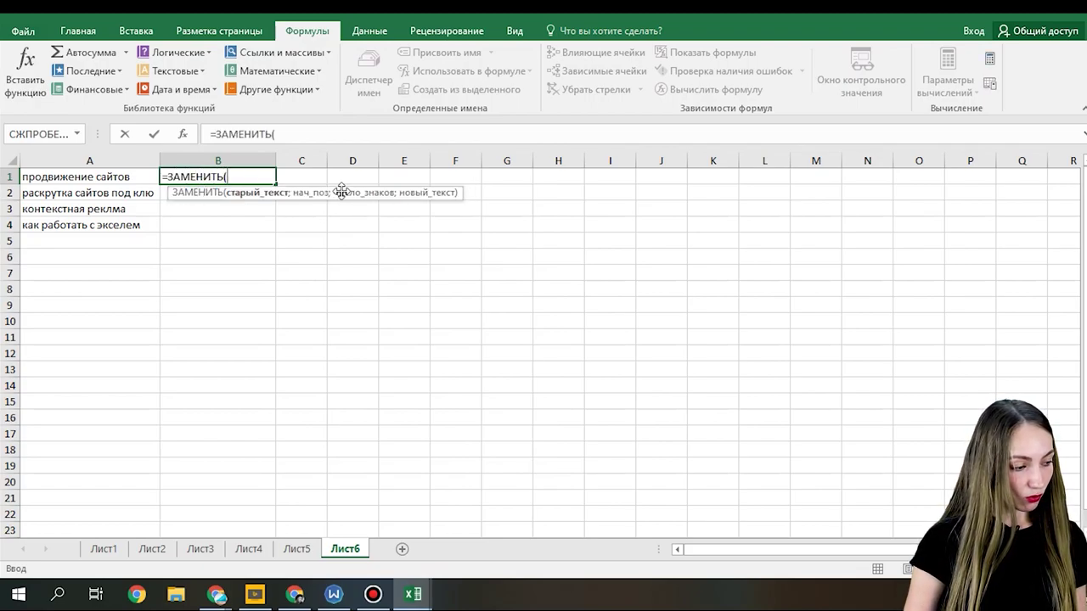
{"action": "left_click", "coordinate": [132, 177]}
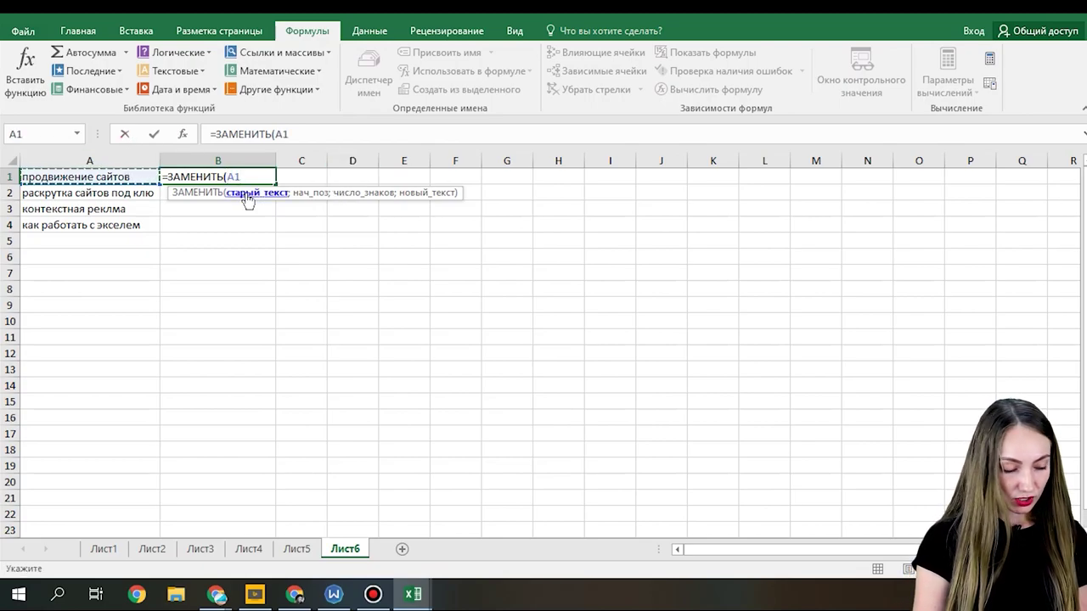
{"action": "type", "text": ";"}
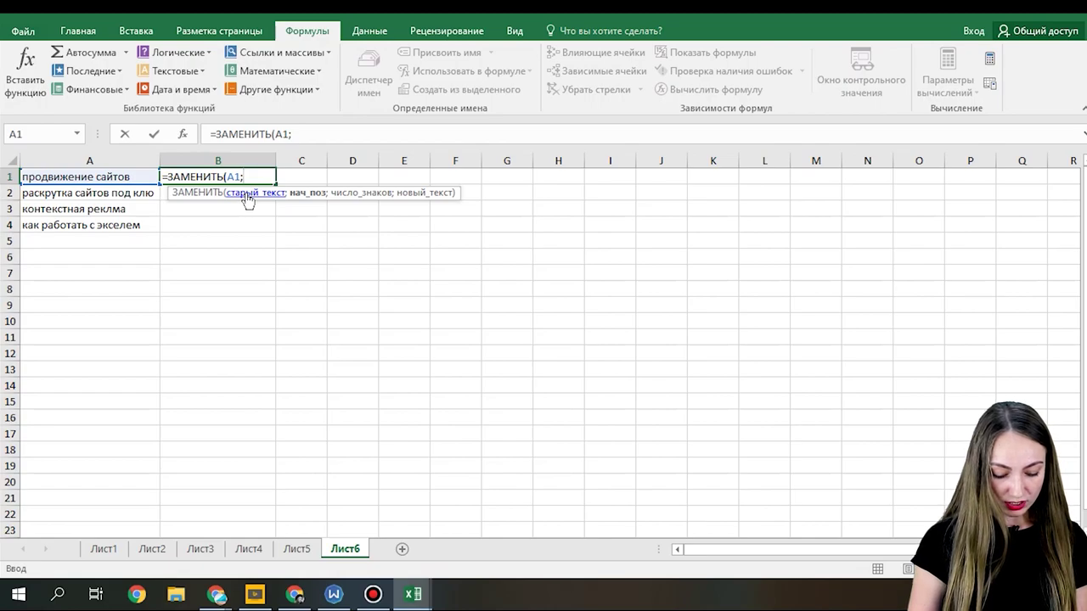
{"action": "type", "text": "1"}
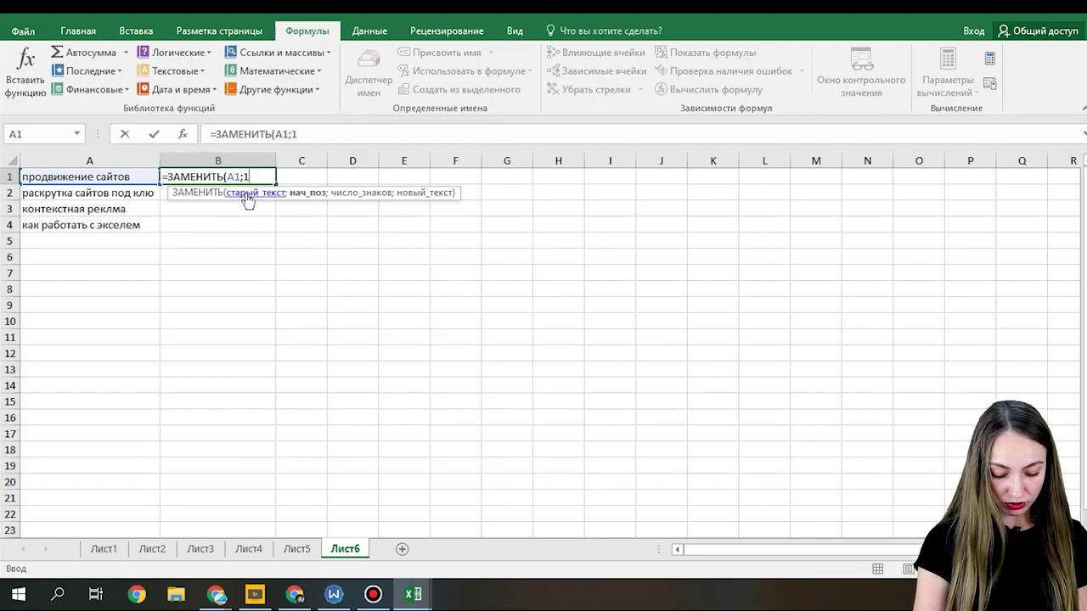
{"action": "type", "text": ";"}
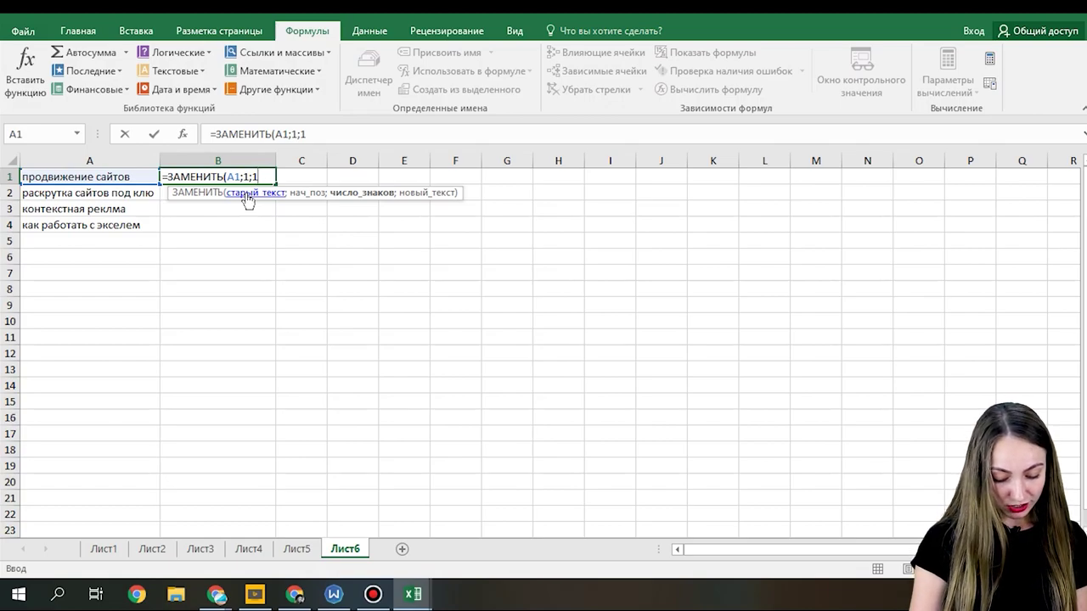
{"action": "type", "text": "1;"}
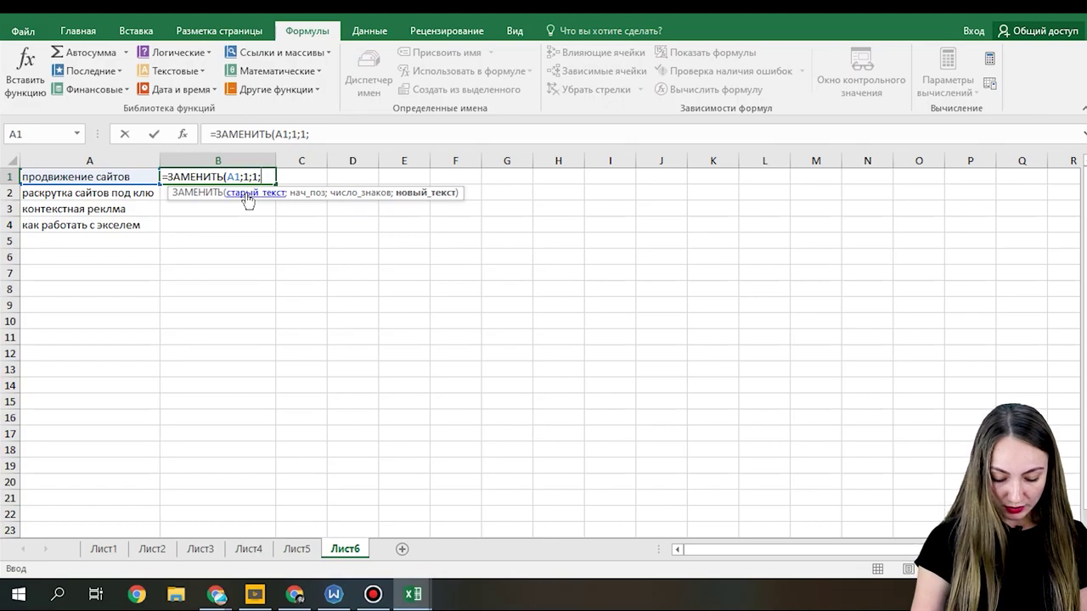
Complete the B1 formula with ПРОПИСН(ЛЕВСИМВ(A1;1)) as the new text and enter it
{"action": "type", "text": "ПРО"}
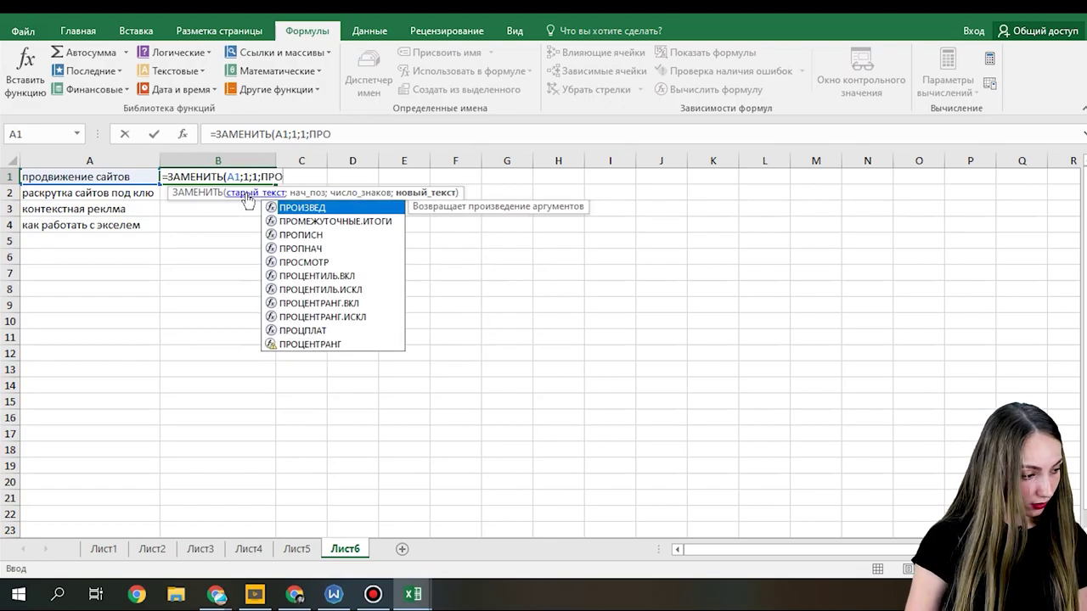
{"action": "type", "text": "ПИСН"}
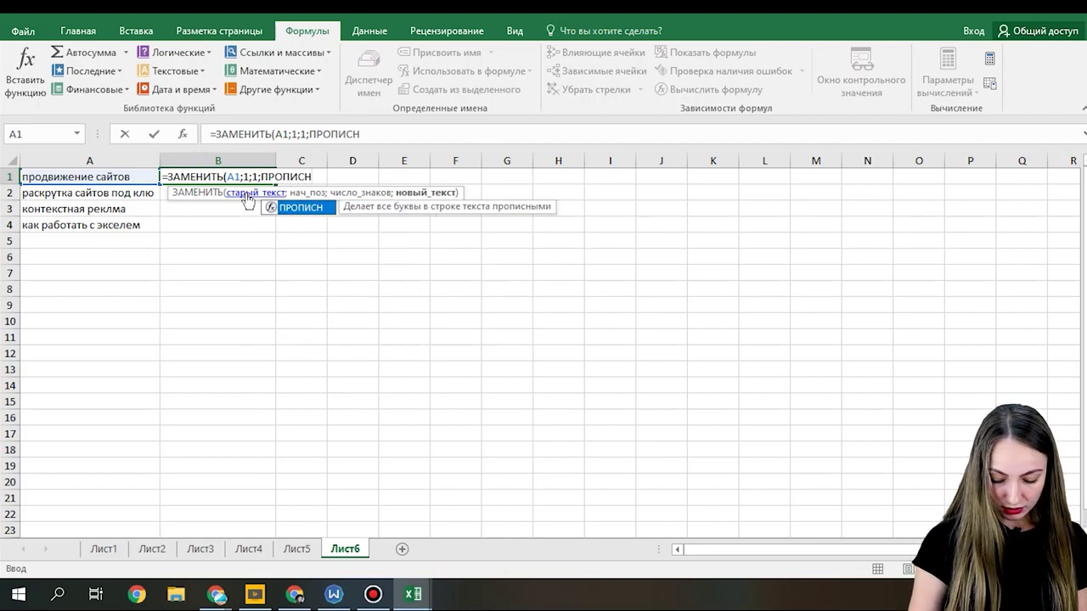
{"action": "type", "text": "("}
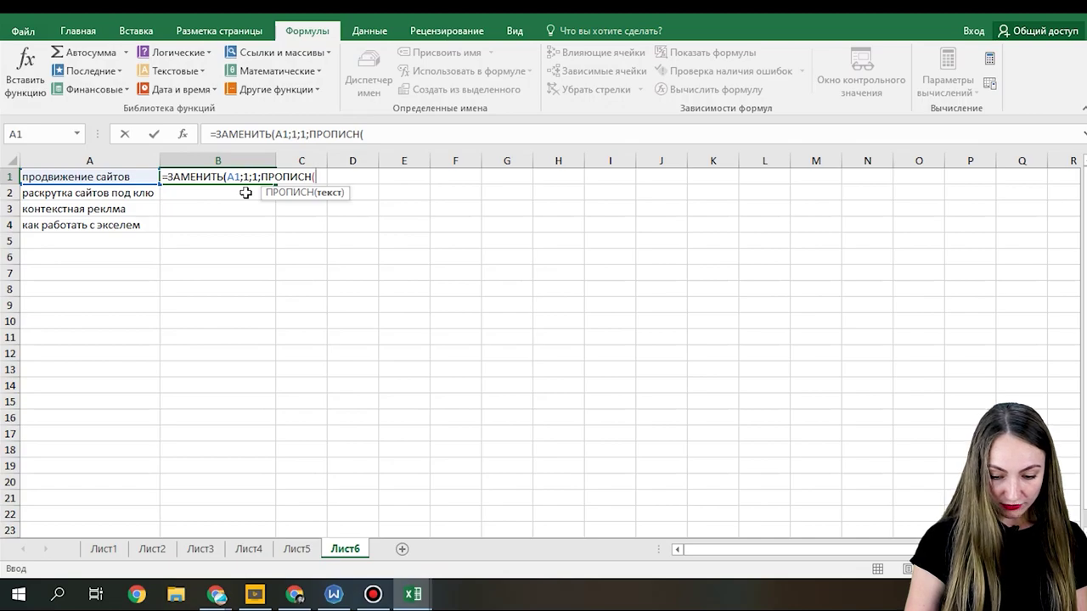
{"action": "type", "text": "ЛЕВСИМВ"}
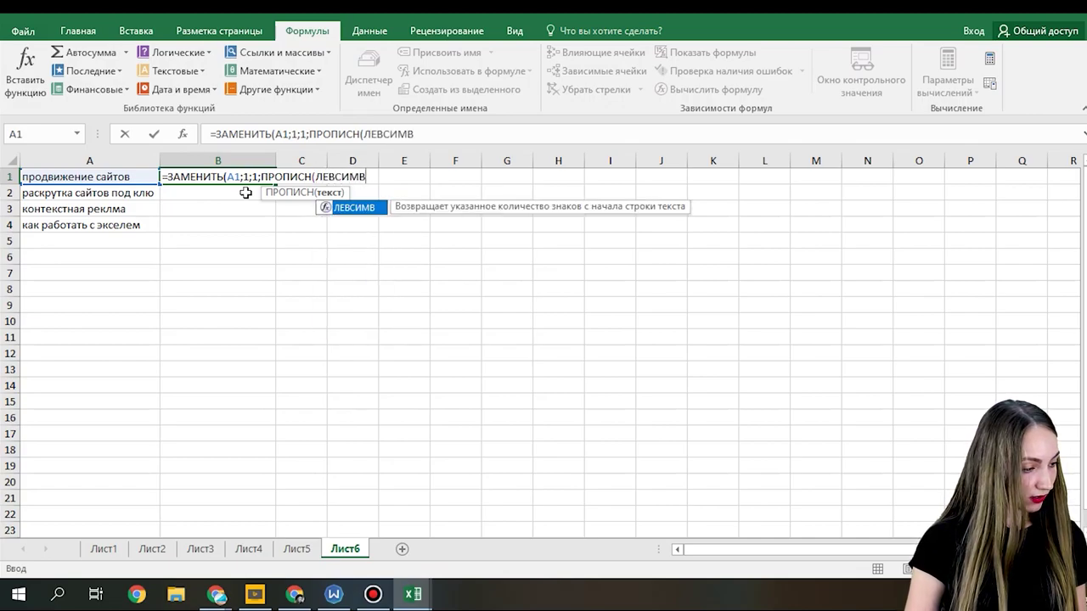
{"action": "type", "text": "("}
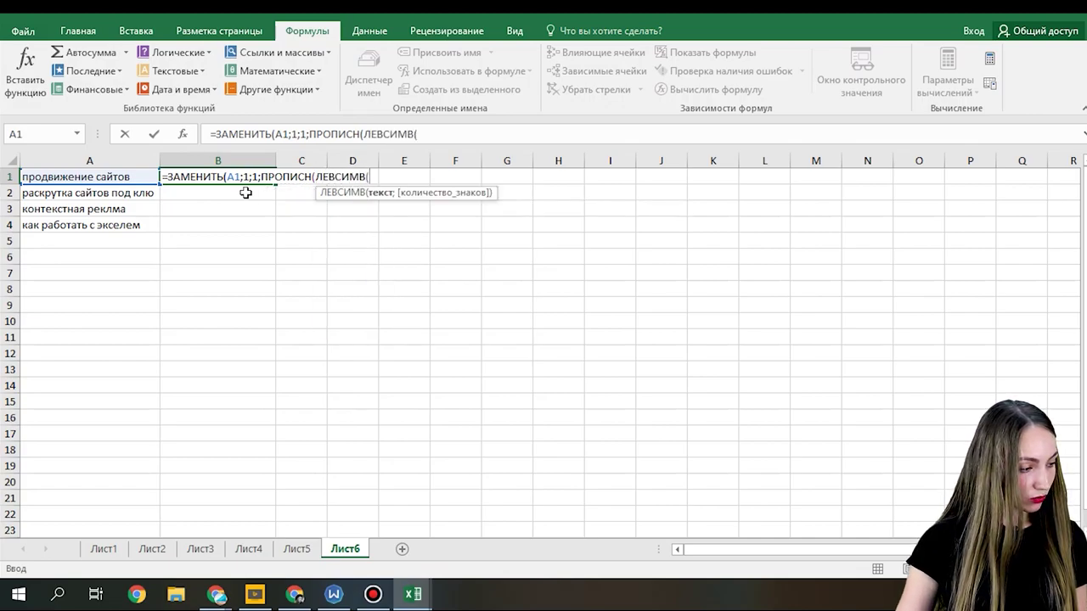
{"action": "left_click", "coordinate": [124, 177]}
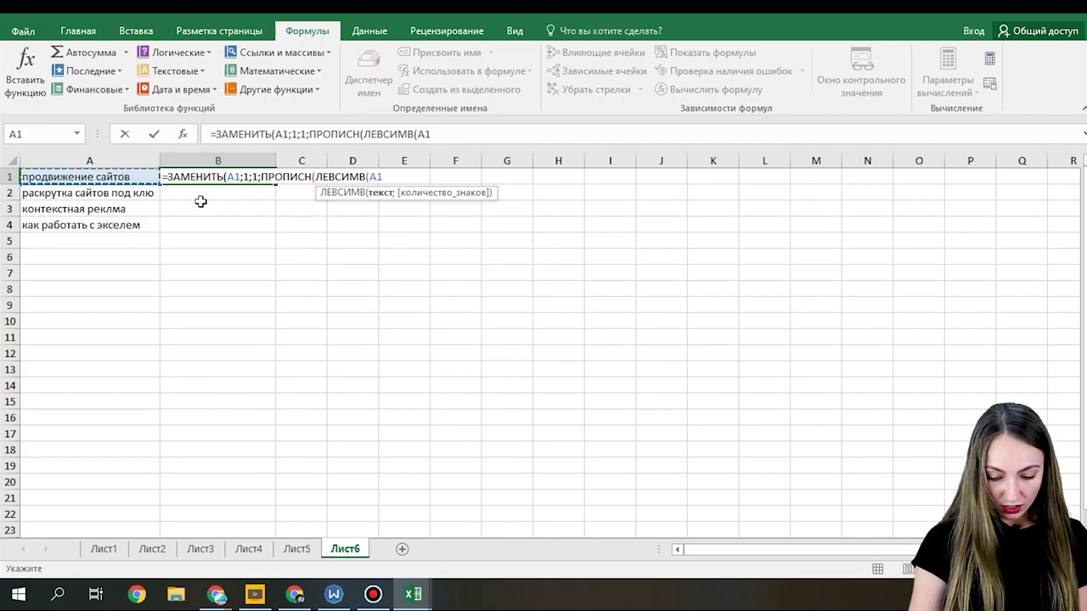
{"action": "type", "text": ";"}
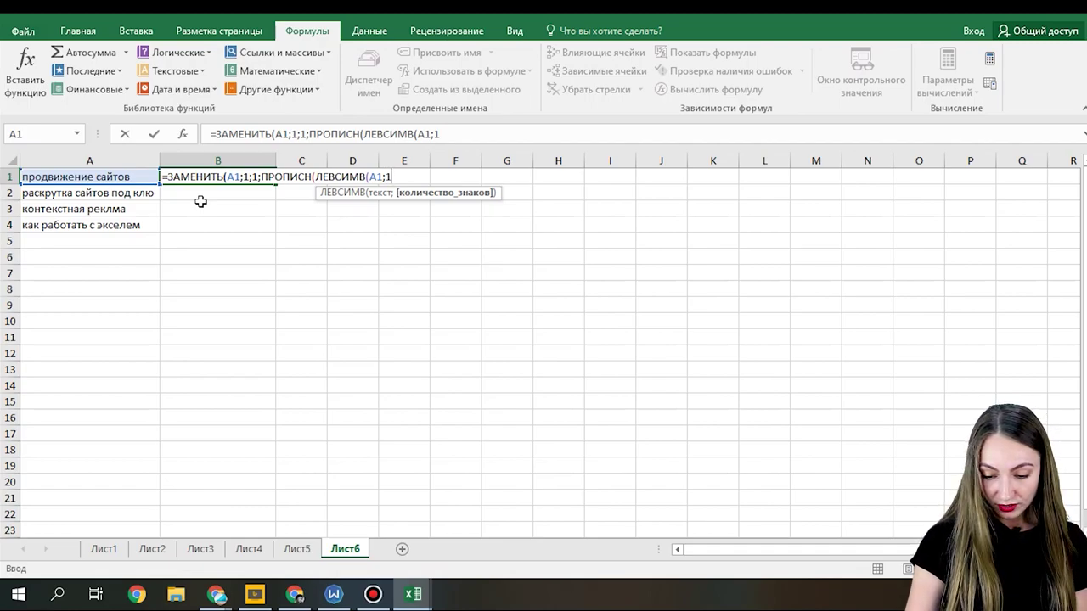
{"action": "type", "text": "1)))"}
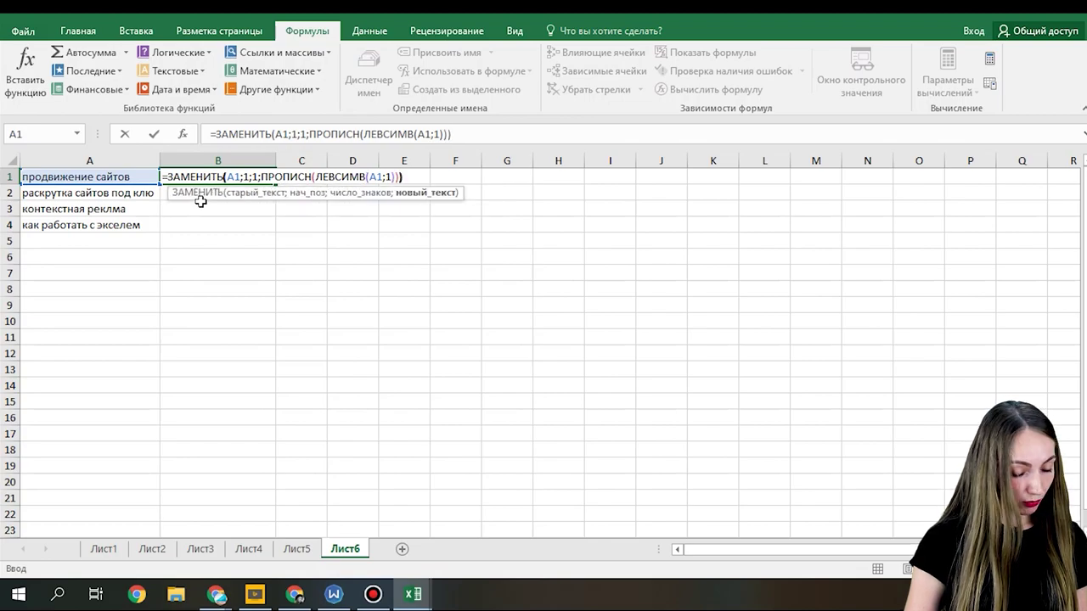
{"action": "key", "text": "Return"}
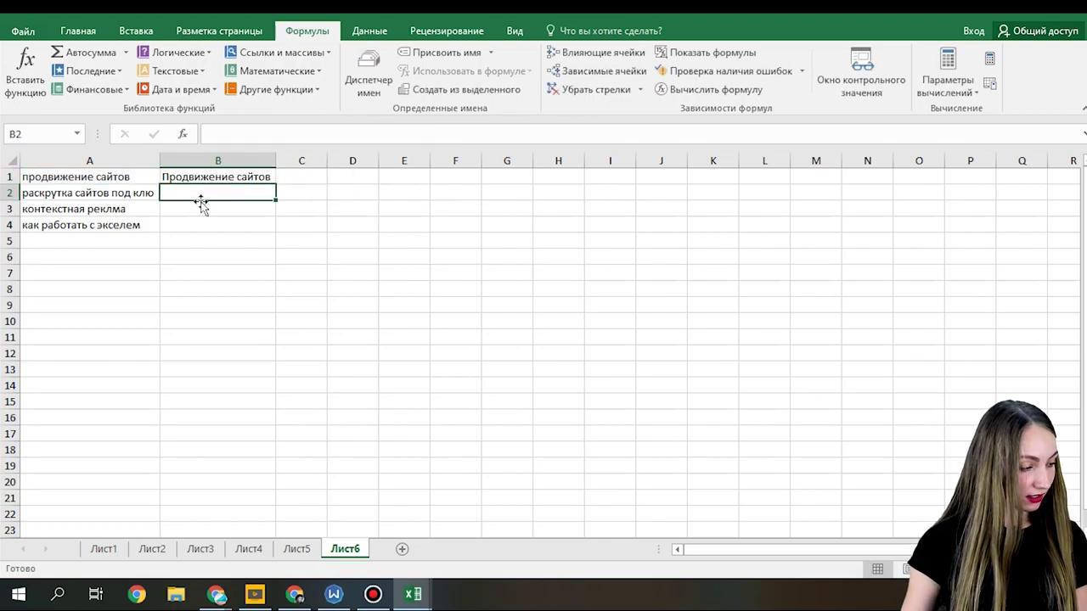
Examine the arguments of the ЗАМЕНИТЬ formula in cell B1, including its nested ПРОПИСН and ЛЕВСИМВ functions
{"action": "left_click", "coordinate": [260, 177]}
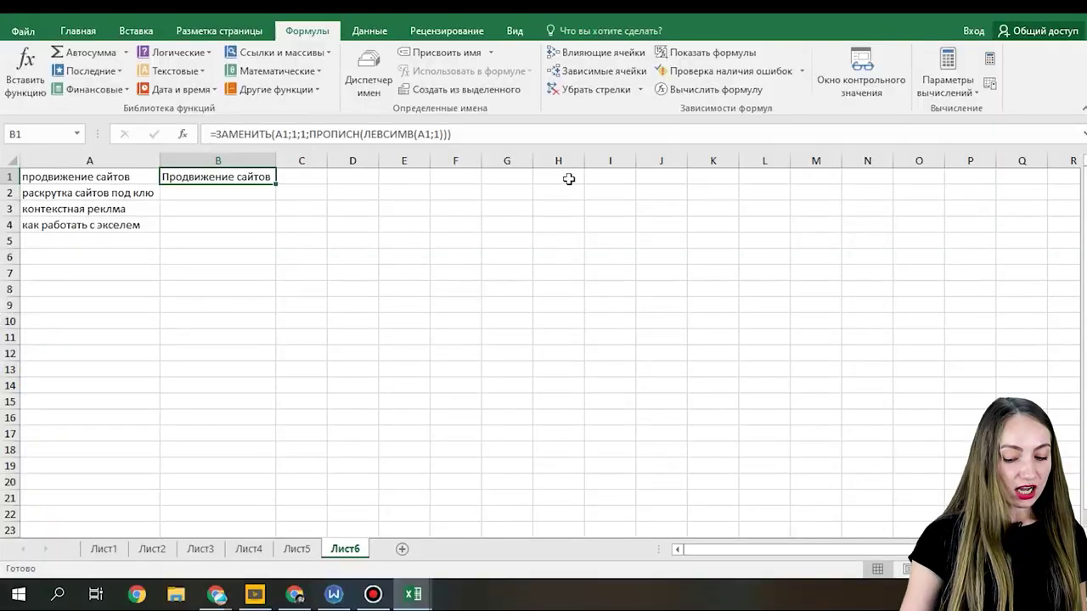
{"action": "left_click_drag", "start_coordinate": [216, 135], "coordinate": [308, 141]}
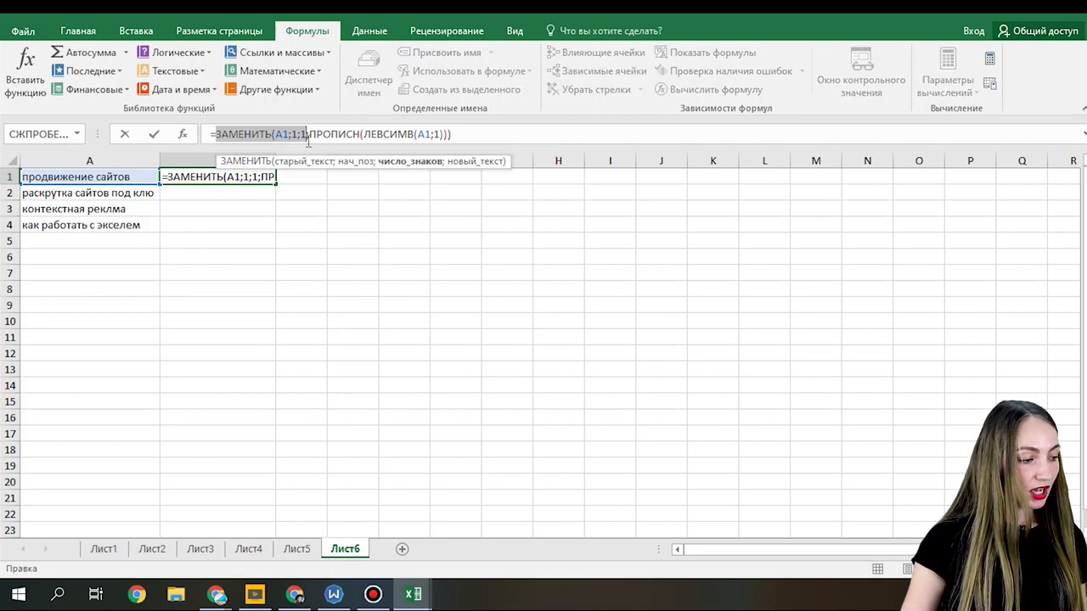
{"action": "left_click_drag", "start_coordinate": [276, 134], "coordinate": [287, 134]}
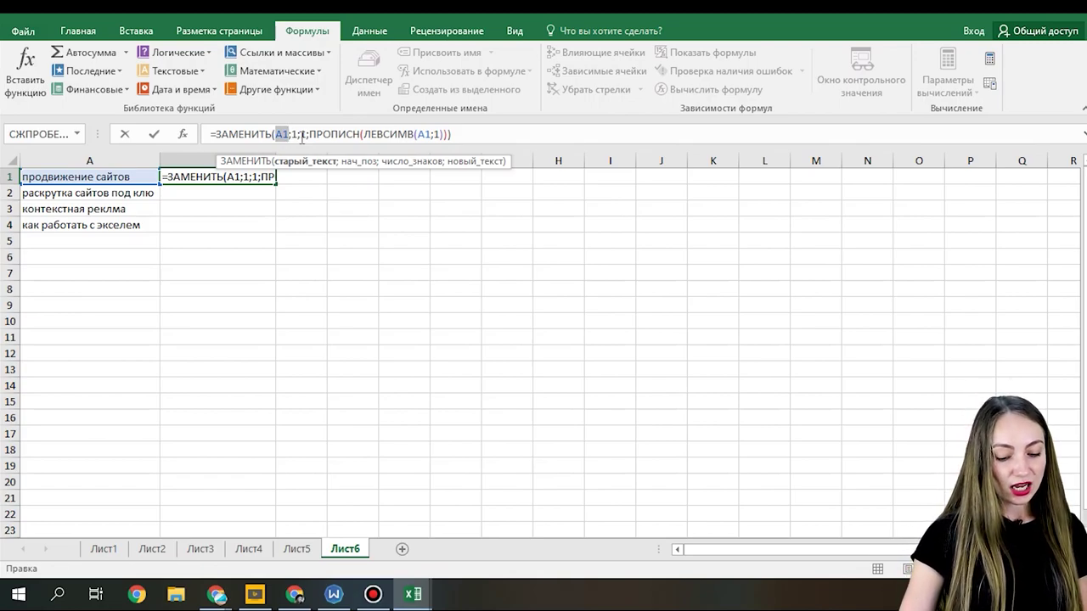
{"action": "left_click_drag", "start_coordinate": [310, 134], "coordinate": [489, 141]}
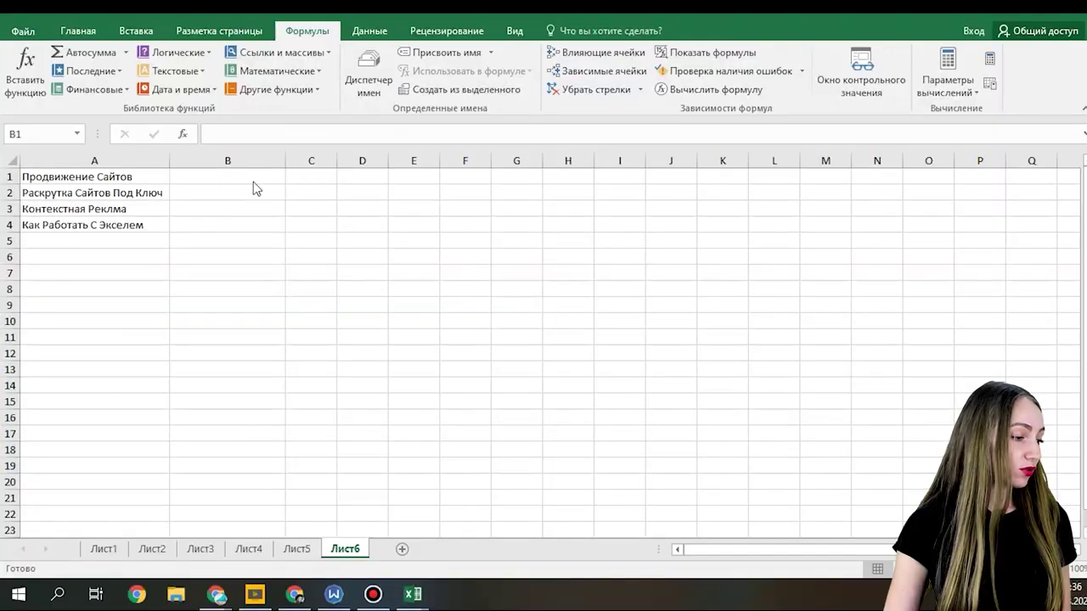
Enter the formula =строчн(A1) in cell B1 to convert the A1 phrase to lowercase
{"action": "left_click", "coordinate": [250, 176]}
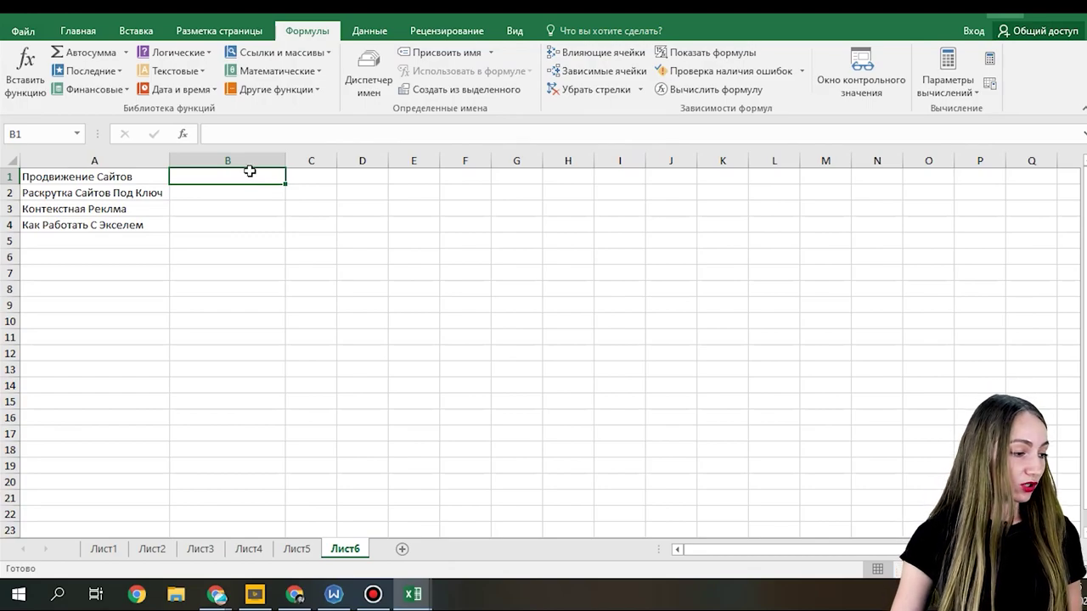
{"action": "type", "text": "=строчн"}
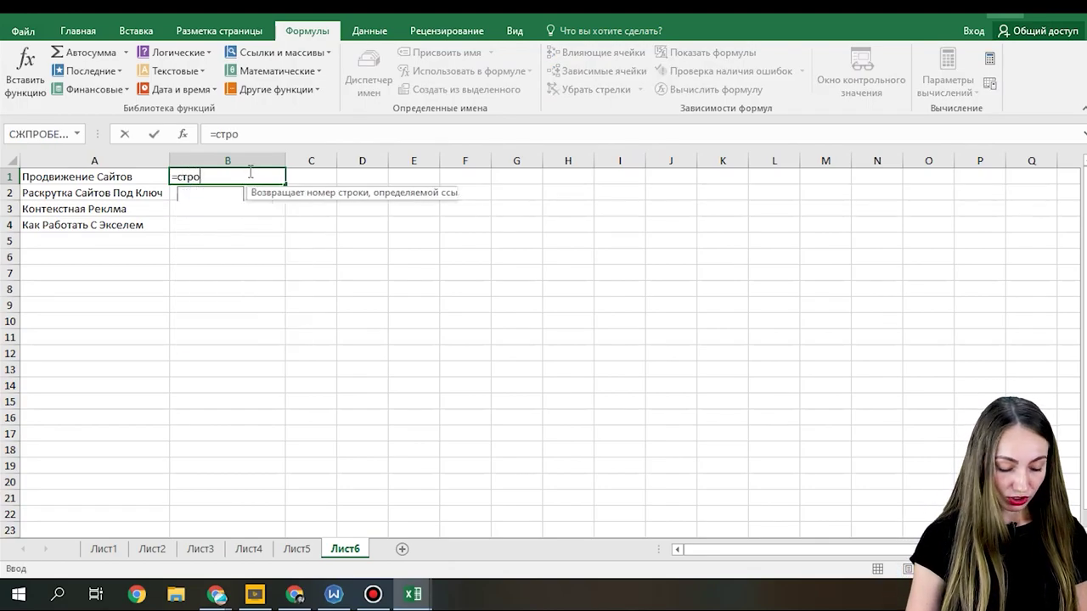
{"action": "type", "text": "("}
{"action": "left_click", "coordinate": [147, 181]}
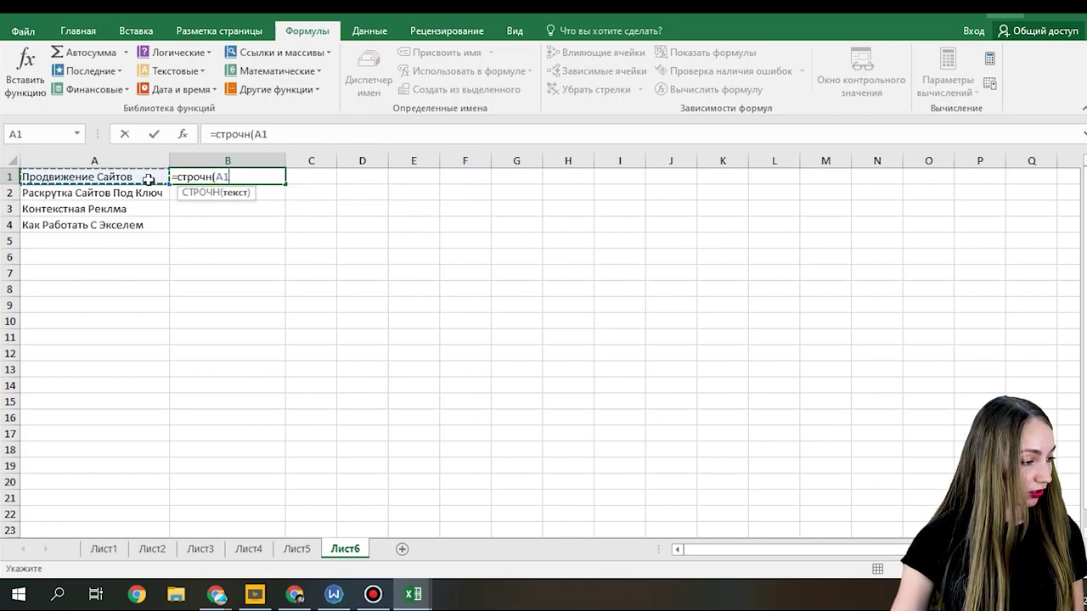
{"action": "type", "text": ")"}
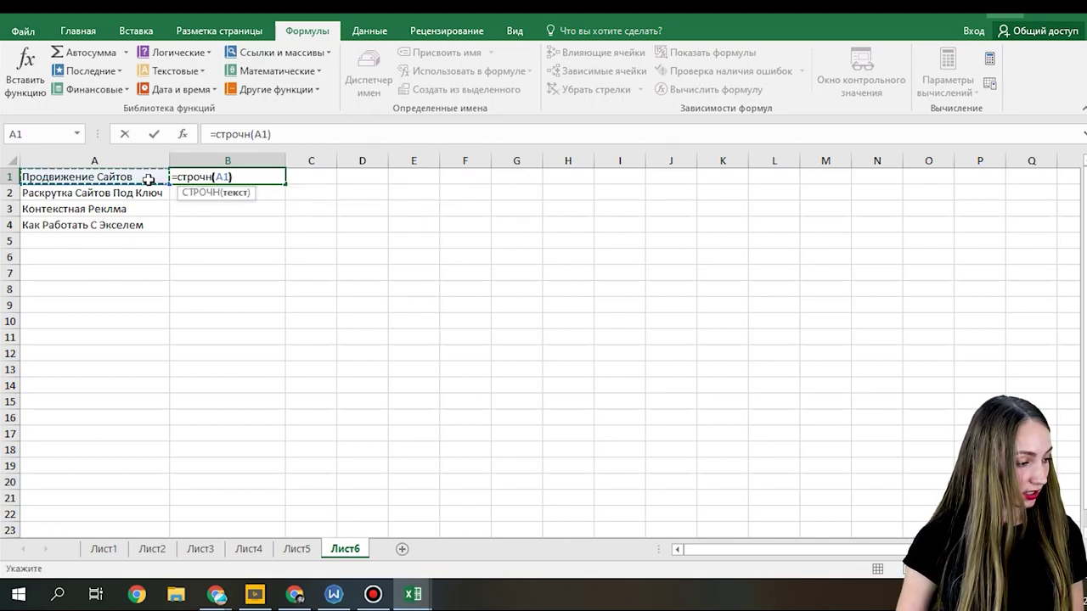
{"action": "key", "text": "Return"}
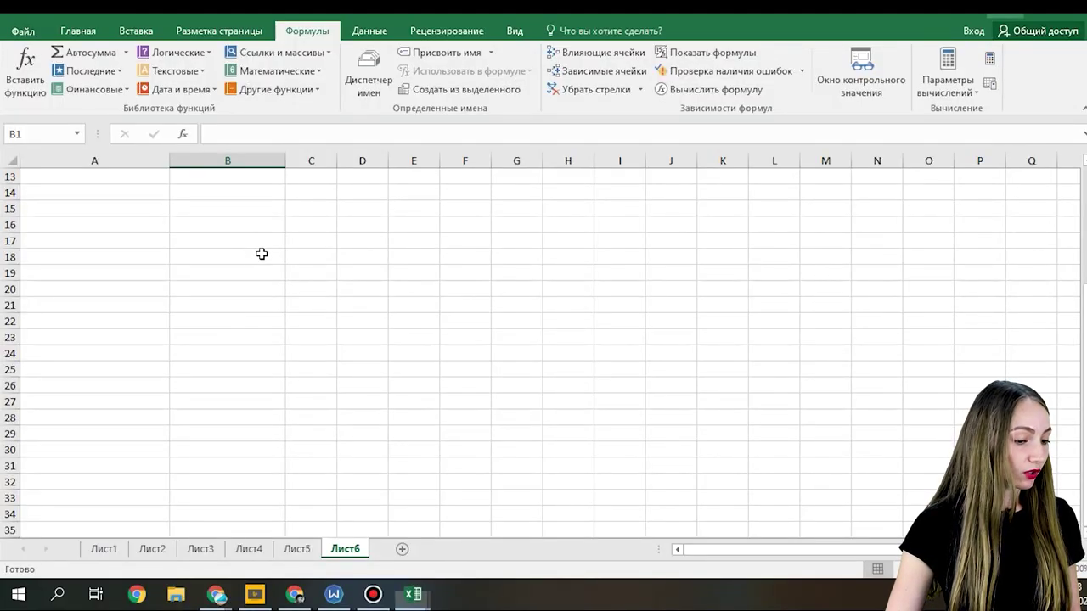
Insert the ДЛСТР text function in cell B1 with A1 as its text argument
{"action": "scroll", "coordinate": [256, 249], "scroll_direction": "up", "scroll_amount": 4}
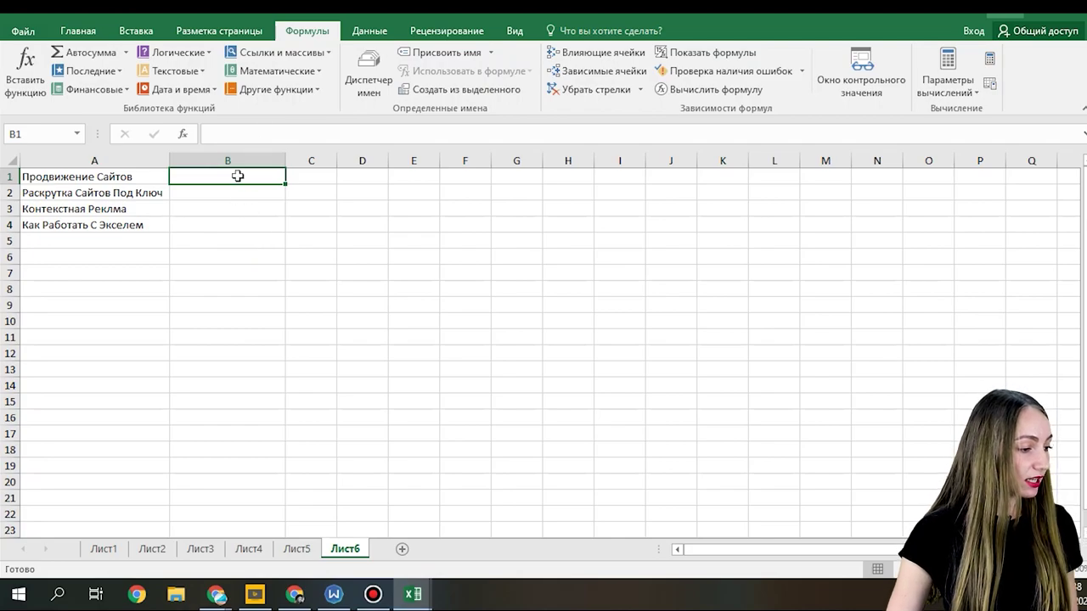
{"action": "left_click", "coordinate": [207, 71]}
{"action": "left_click", "coordinate": [183, 129]}
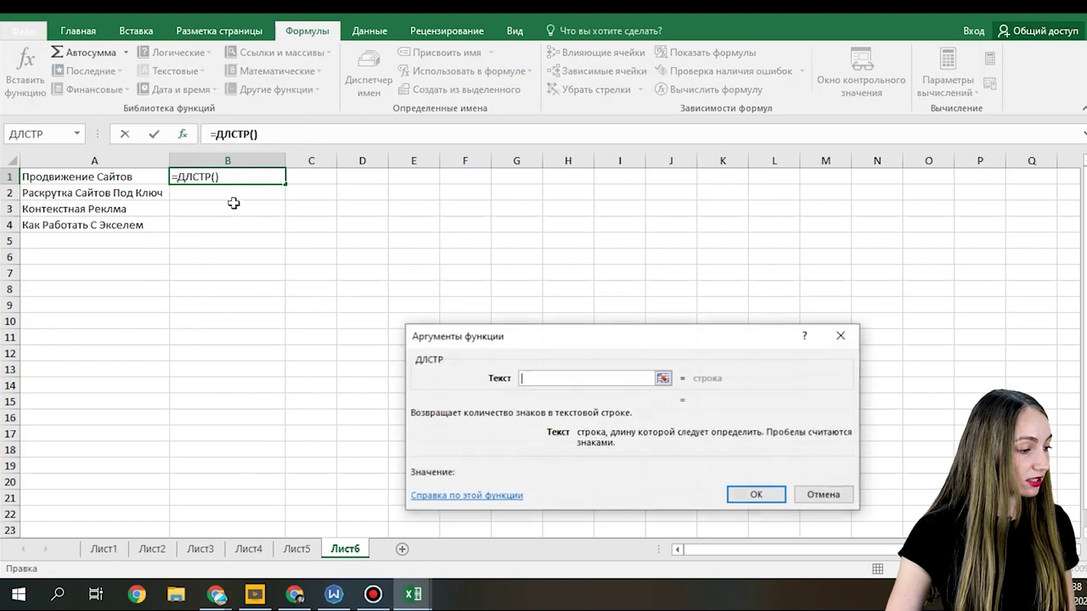
{"action": "left_click", "coordinate": [148, 179]}
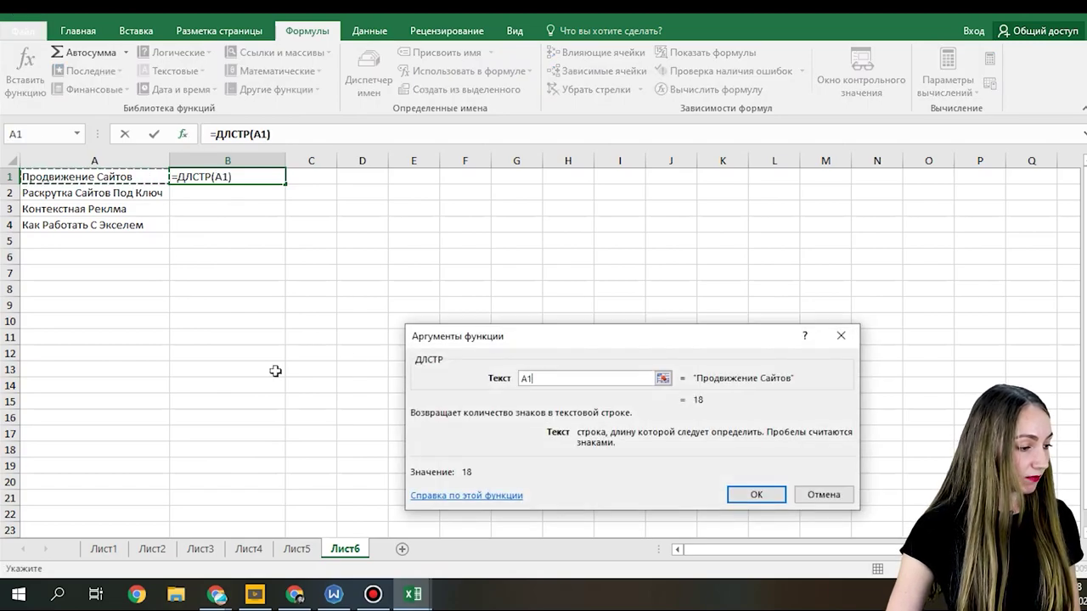
{"action": "left_click", "coordinate": [756, 493]}
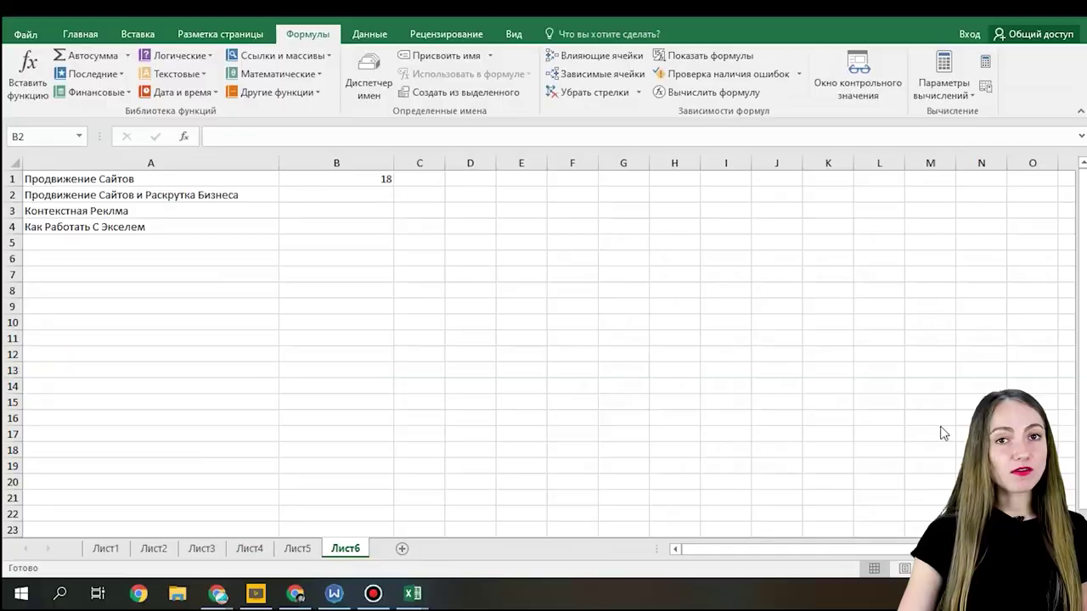
Insert the ЛЕВСИМВ function in cell B2 with A2 as the text and 33 characters, and fit column B to its contents
{"action": "left_click", "coordinate": [162, 193]}
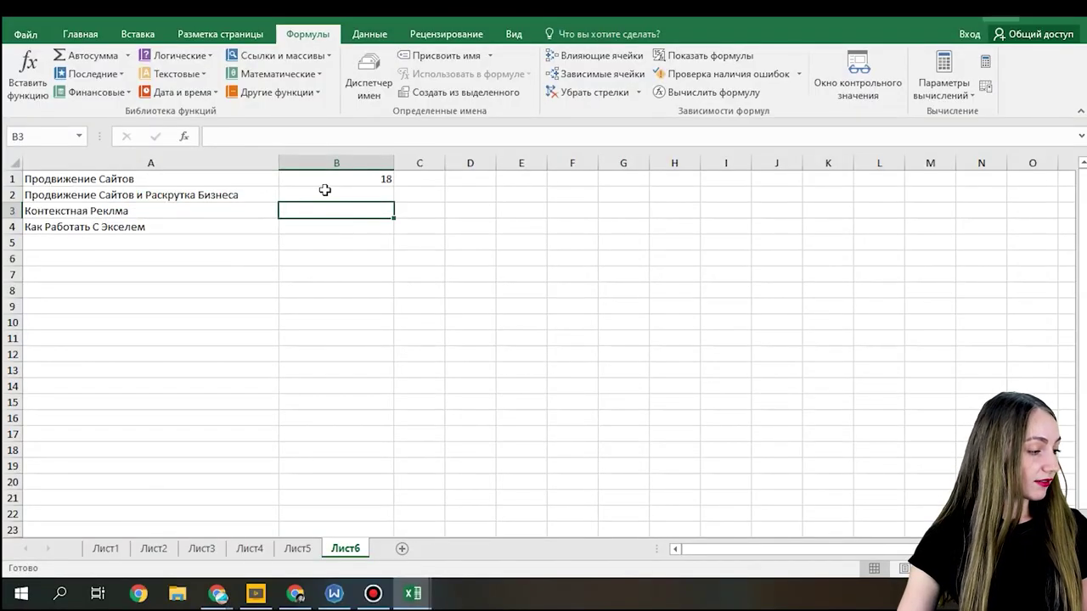
{"action": "left_click", "coordinate": [325, 190]}
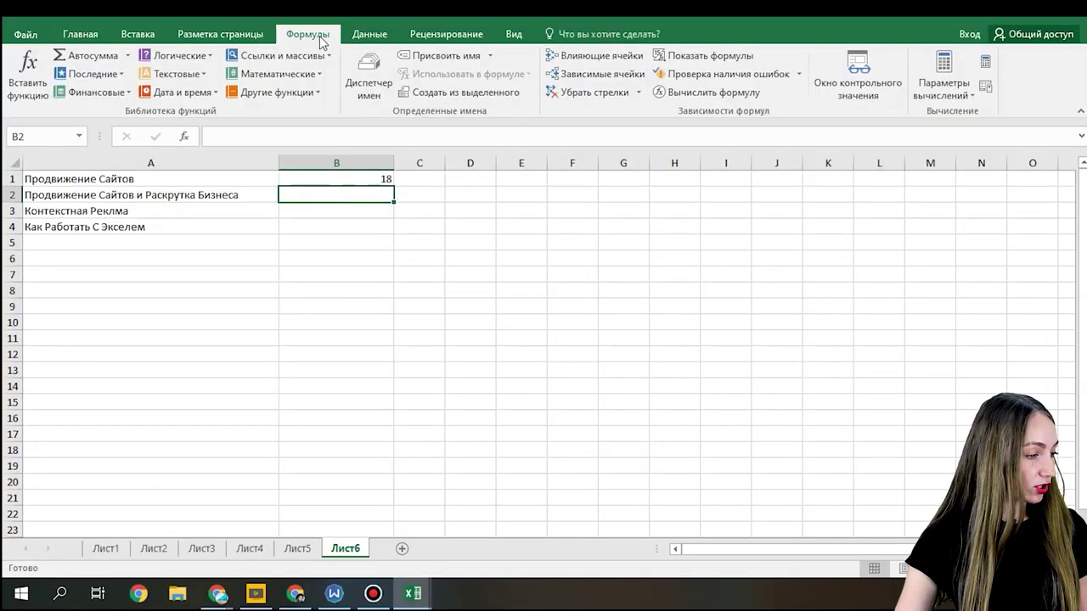
{"action": "left_click", "coordinate": [205, 78]}
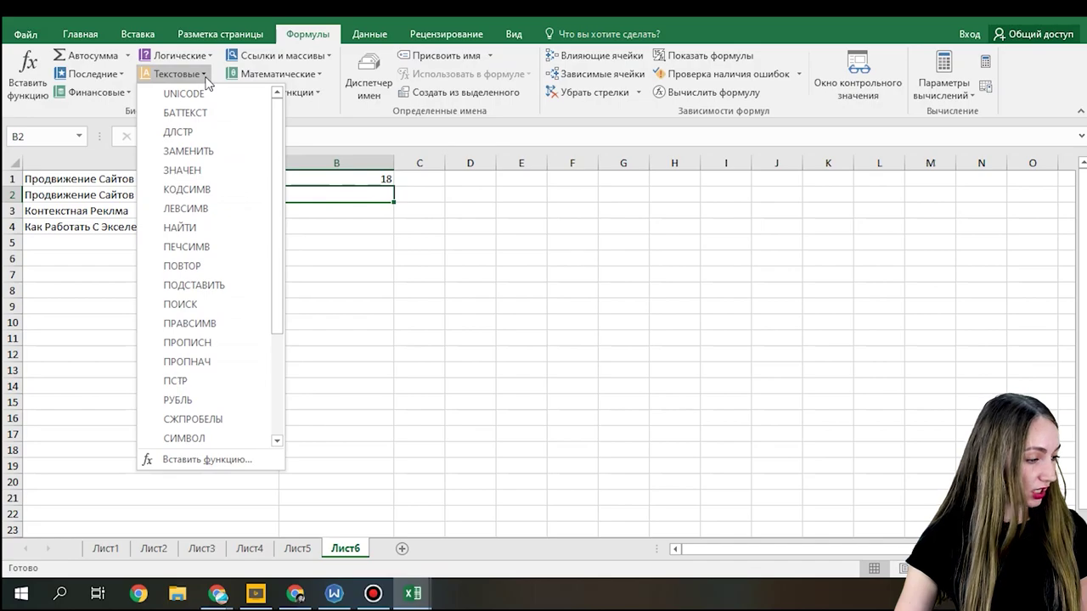
{"action": "left_click", "coordinate": [216, 208]}
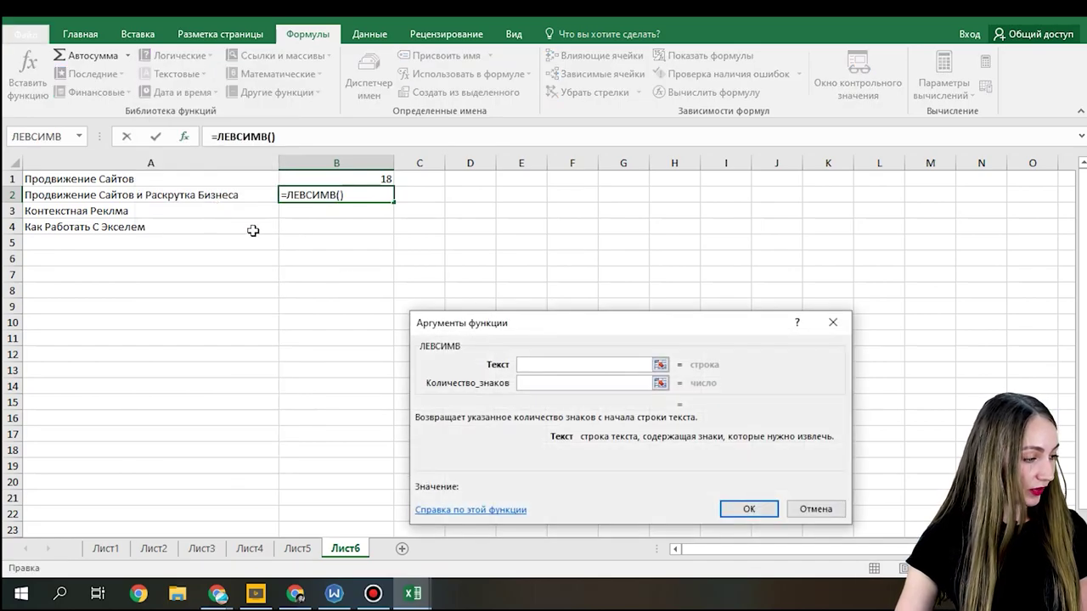
{"action": "left_click", "coordinate": [243, 195]}
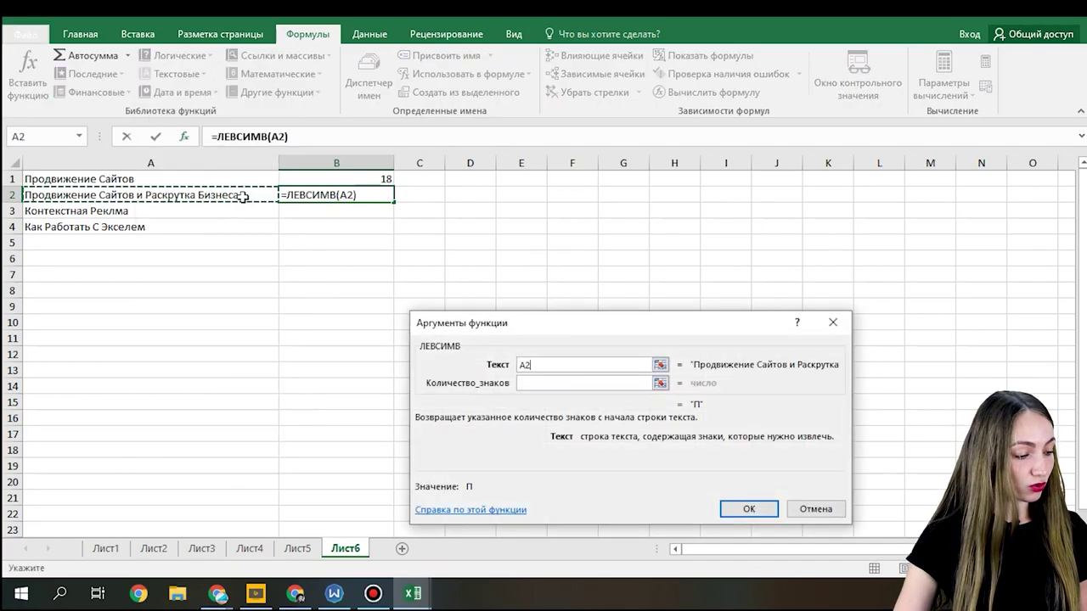
{"action": "left_click", "coordinate": [533, 384]}
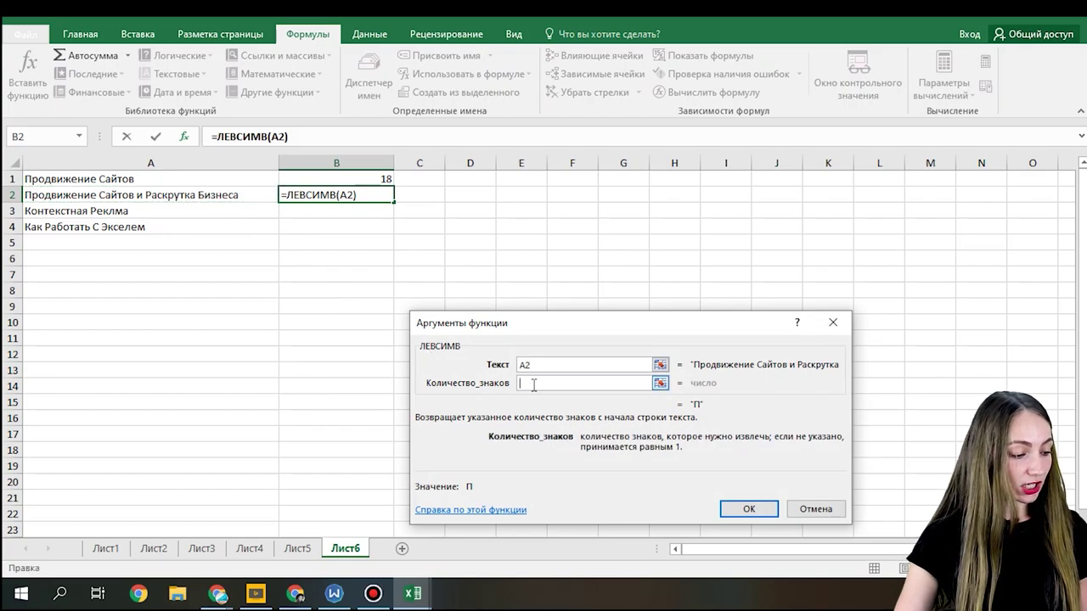
{"action": "type", "text": "33"}
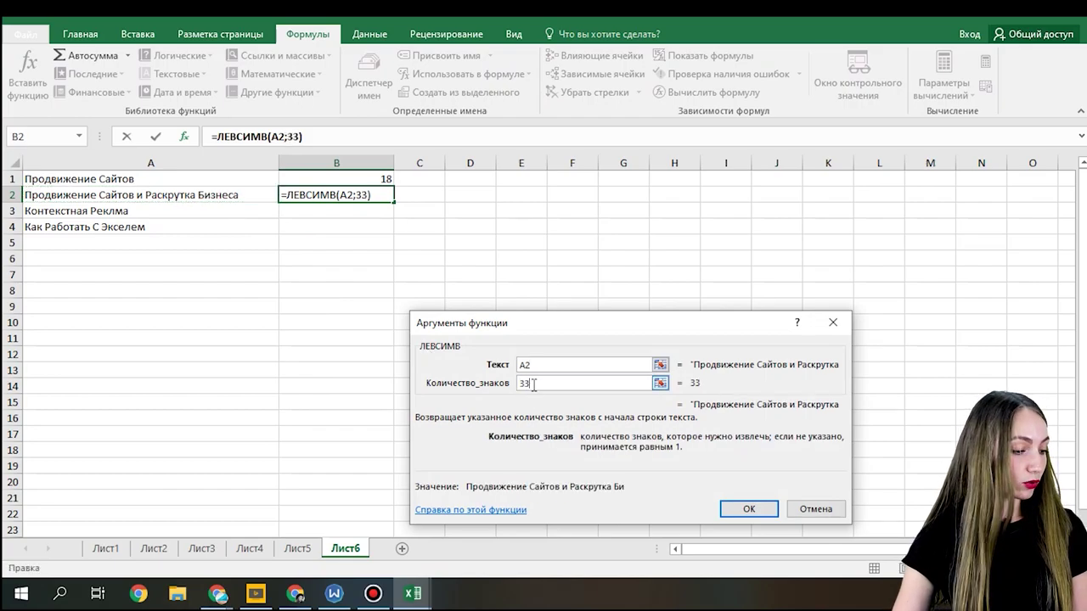
{"action": "left_click", "coordinate": [758, 509]}
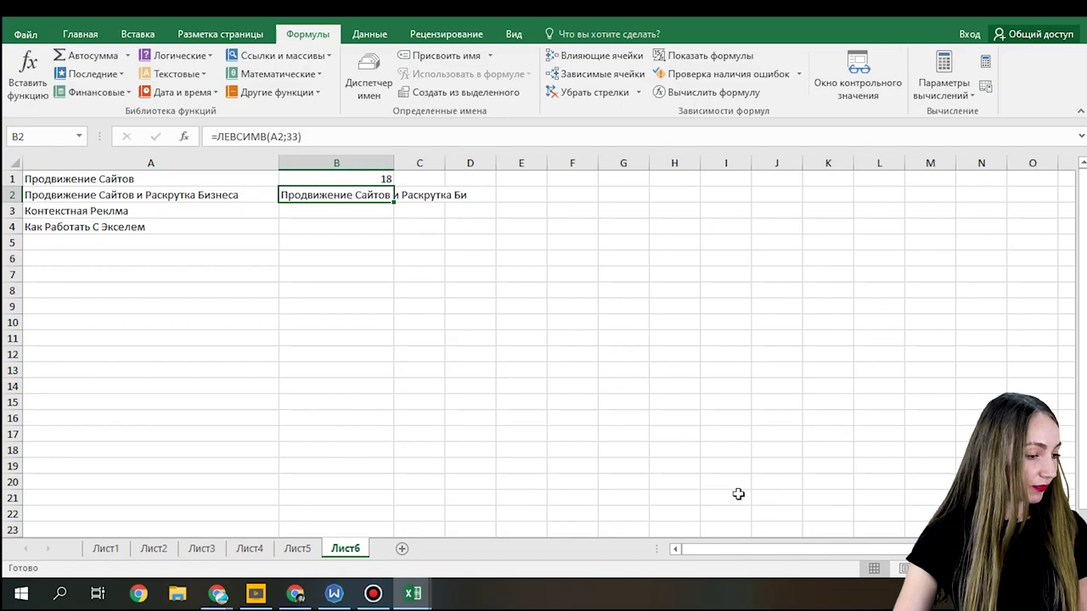
{"action": "double_click", "coordinate": [396, 161]}
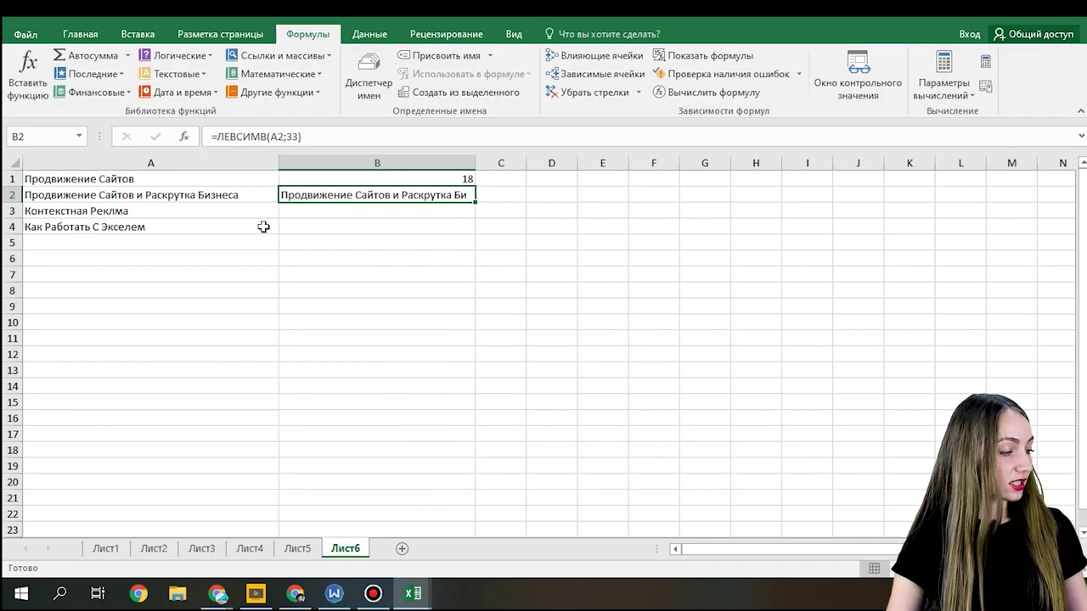
Change the character count in the B2 ЛЕВСИМВ formula to 30
{"action": "double_click", "coordinate": [368, 194]}
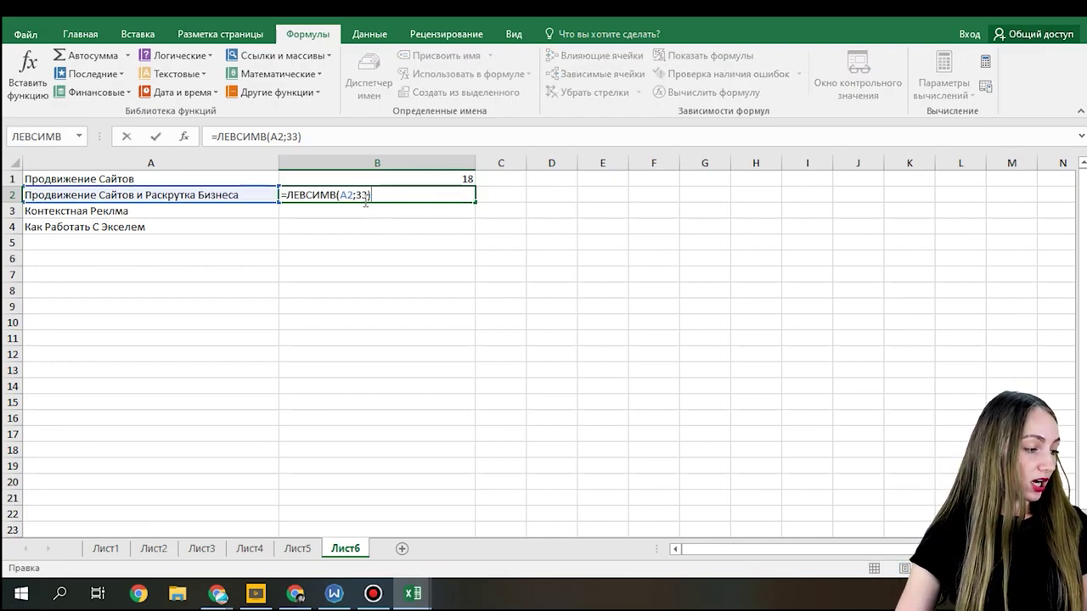
{"action": "left_click", "coordinate": [363, 194]}
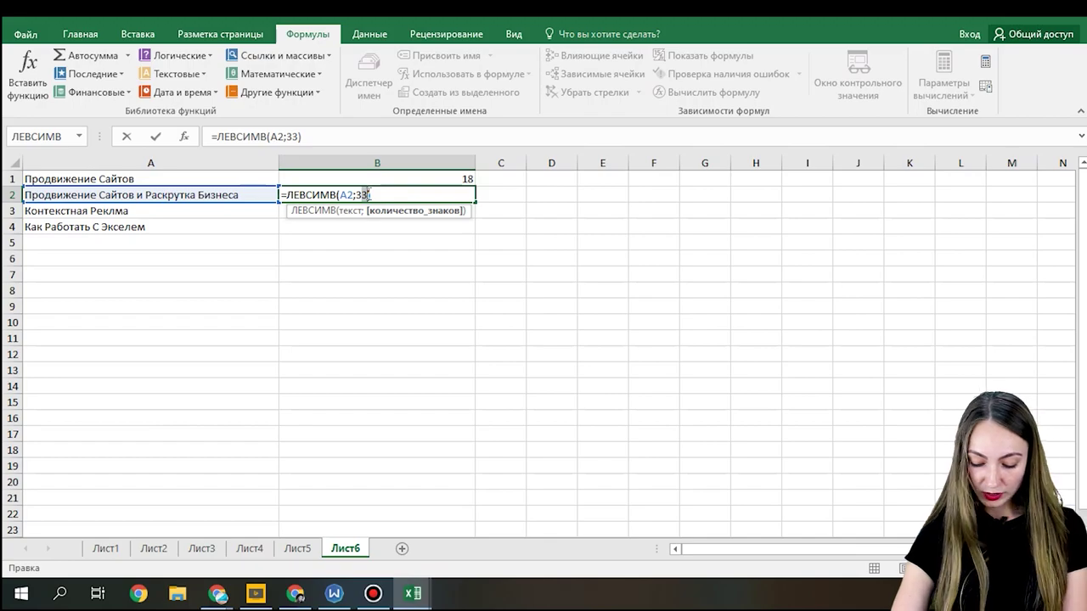
{"action": "key", "text": "BackSpace"}
{"action": "type", "text": "0"}
{"action": "key", "text": "Return"}
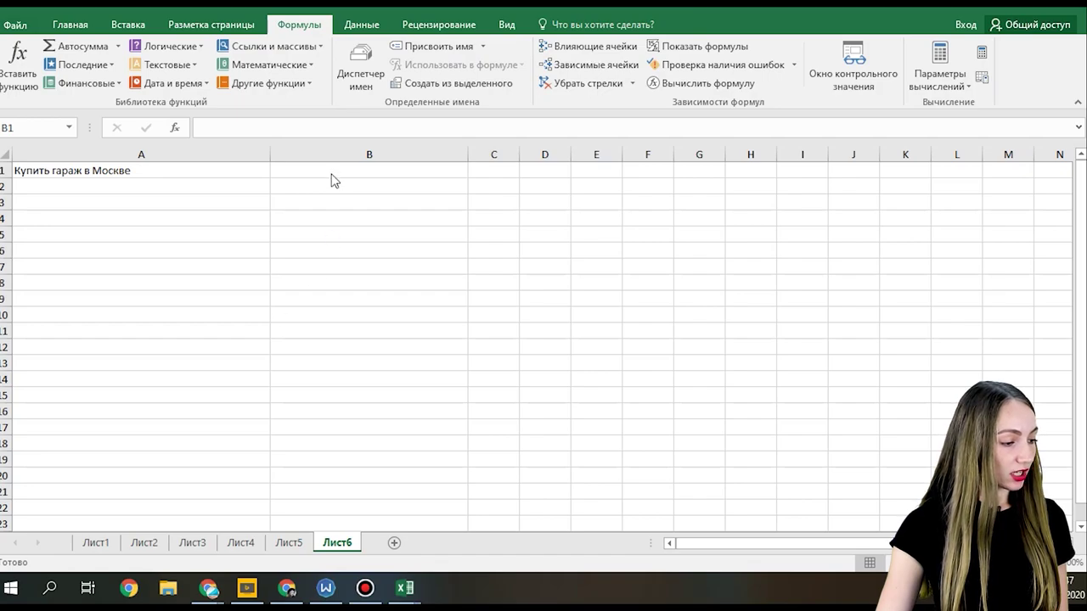
Insert the ПСТР function in cell B1 with A1 as the text, start position 8 and character count 20
{"action": "left_click", "coordinate": [331, 175]}
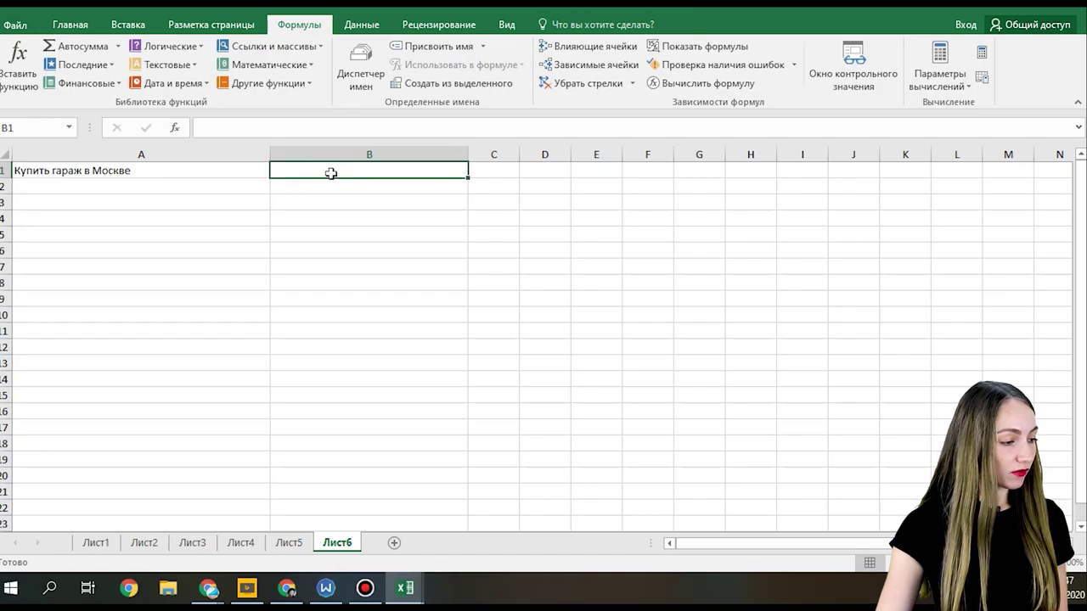
{"action": "left_click", "coordinate": [170, 65]}
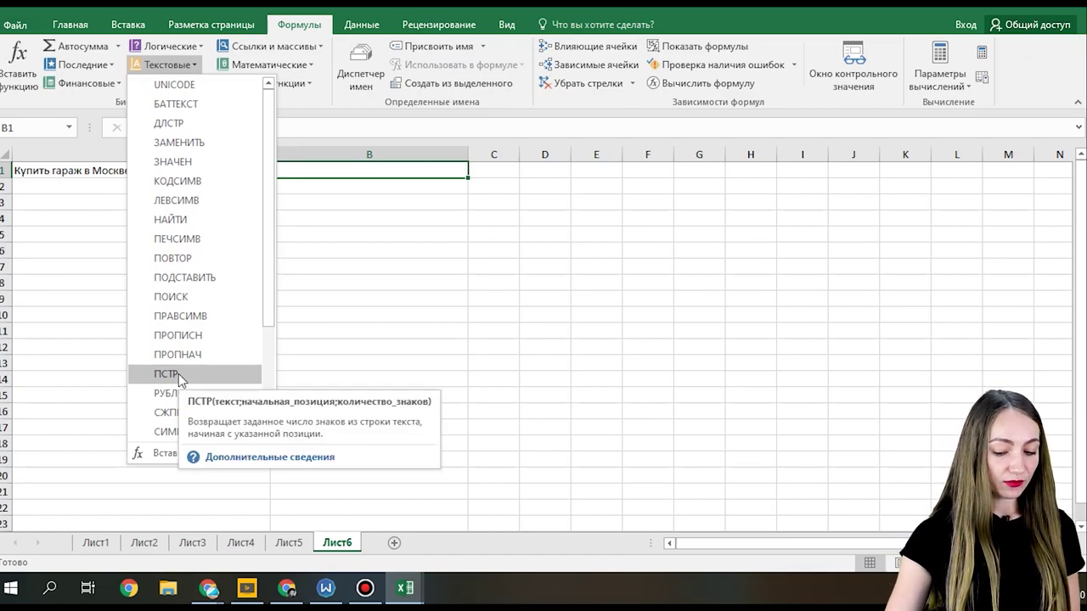
{"action": "left_click", "coordinate": [179, 373]}
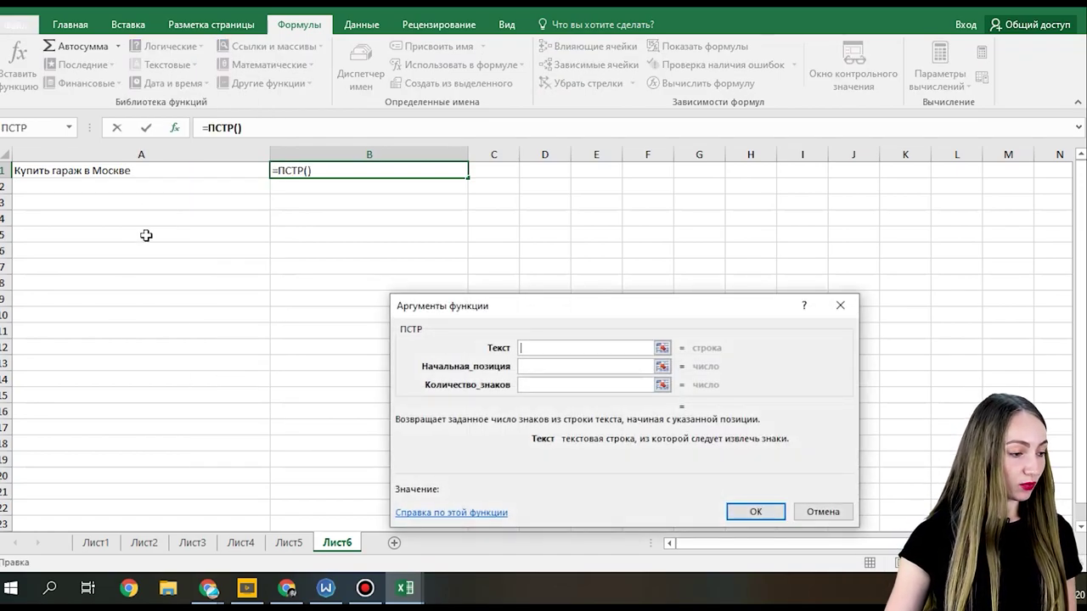
{"action": "left_click", "coordinate": [136, 179]}
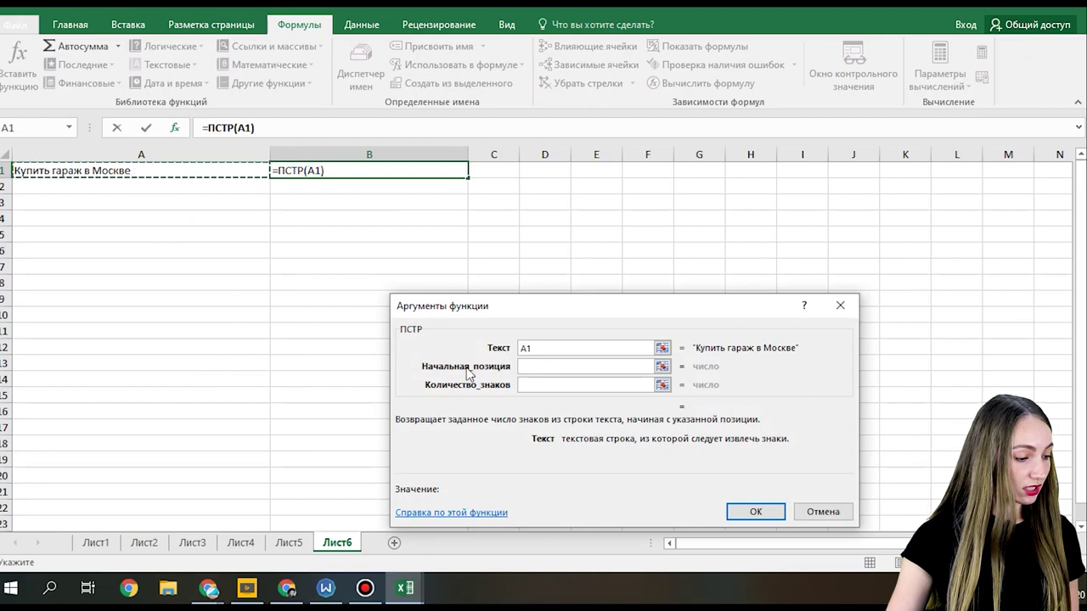
{"action": "left_click", "coordinate": [543, 367]}
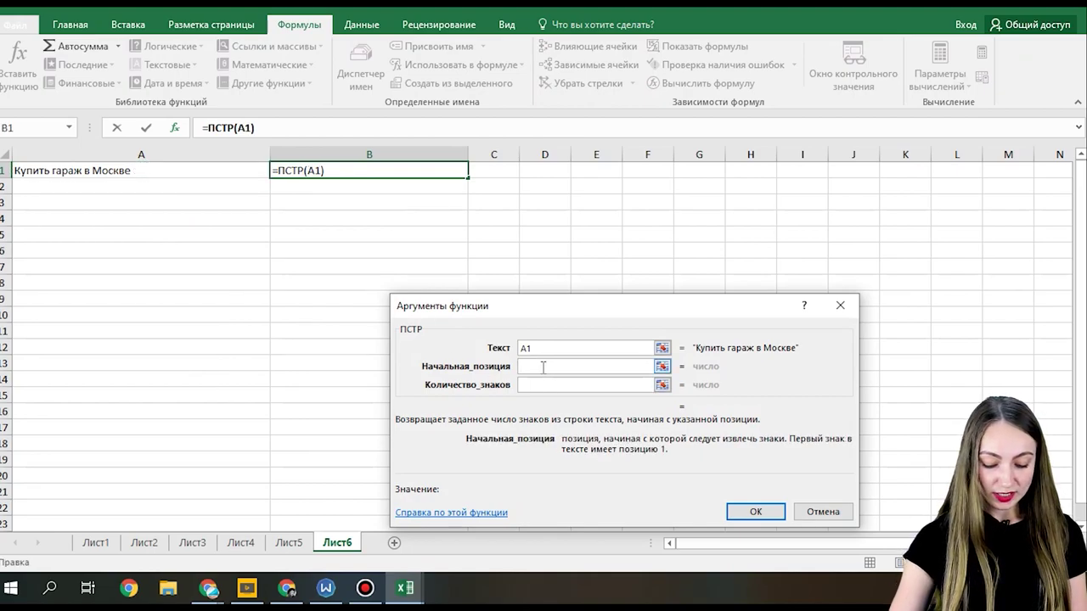
{"action": "type", "text": "8"}
{"action": "left_click", "coordinate": [543, 387]}
{"action": "type", "text": "20"}
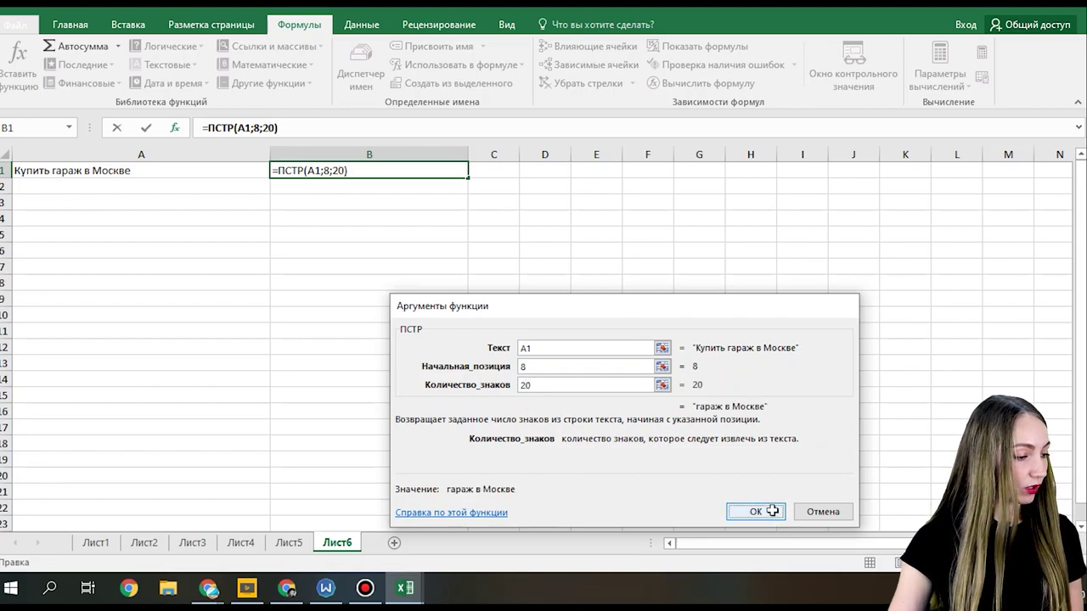
{"action": "left_click", "coordinate": [755, 511]}
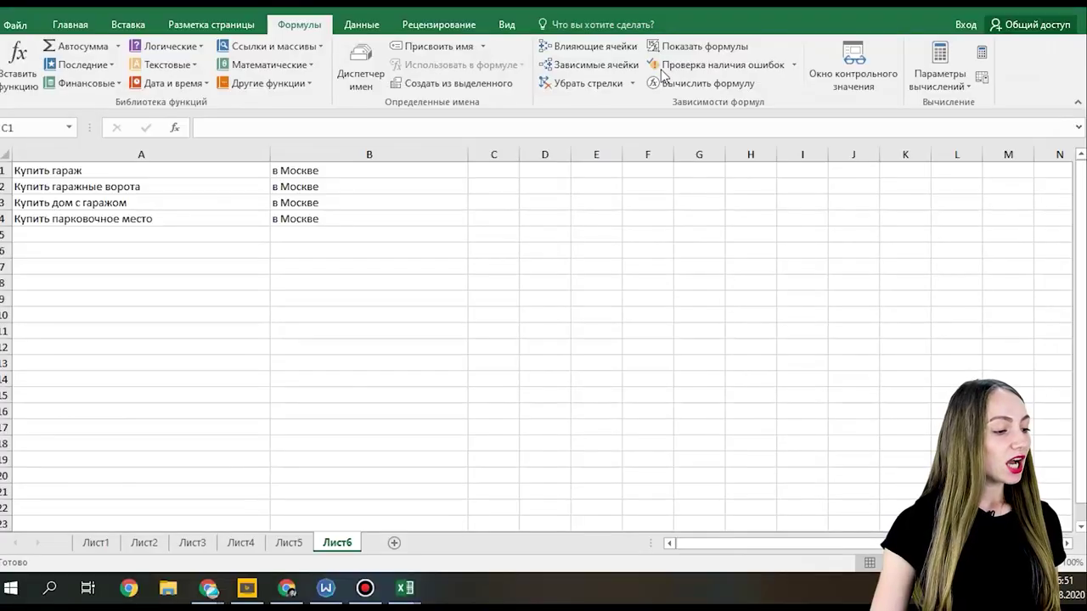
Insert the СЦЕПИТЬ function in C1 joining A1, a space " " and B1, and fit column C to its contents
{"action": "left_click", "coordinate": [502, 172]}
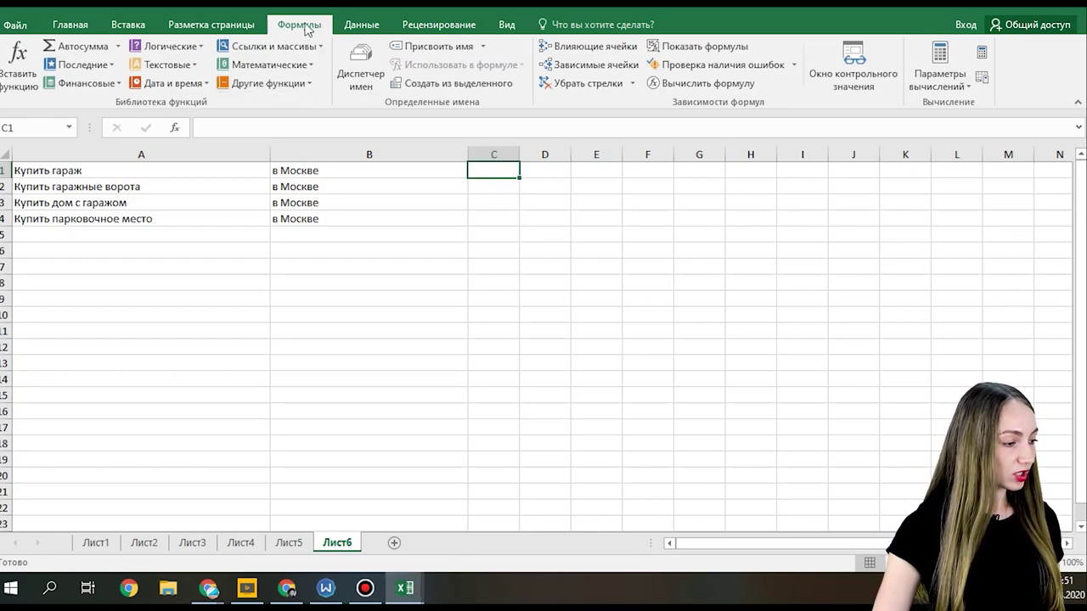
{"action": "left_click", "coordinate": [194, 65]}
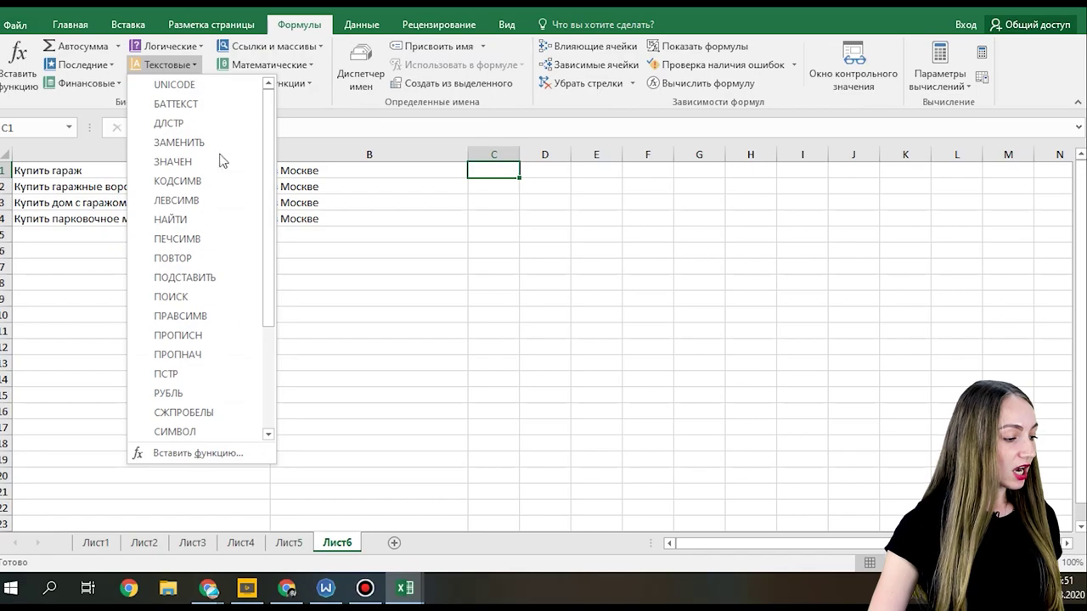
{"action": "scroll", "coordinate": [200, 306], "scroll_direction": "down", "scroll_amount": 1}
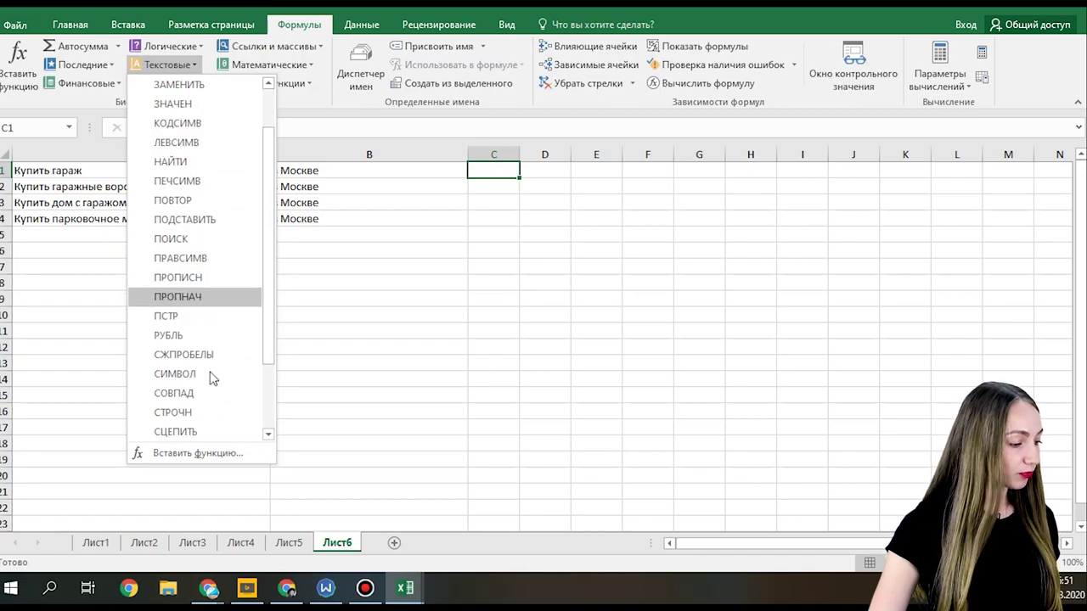
{"action": "left_click", "coordinate": [203, 430]}
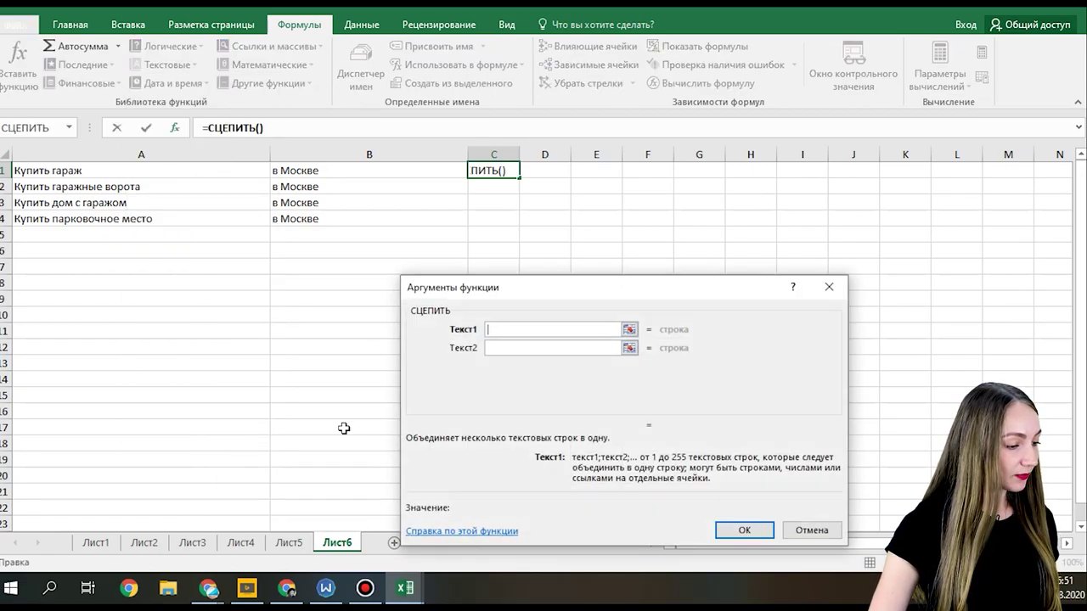
{"action": "left_click", "coordinate": [200, 172]}
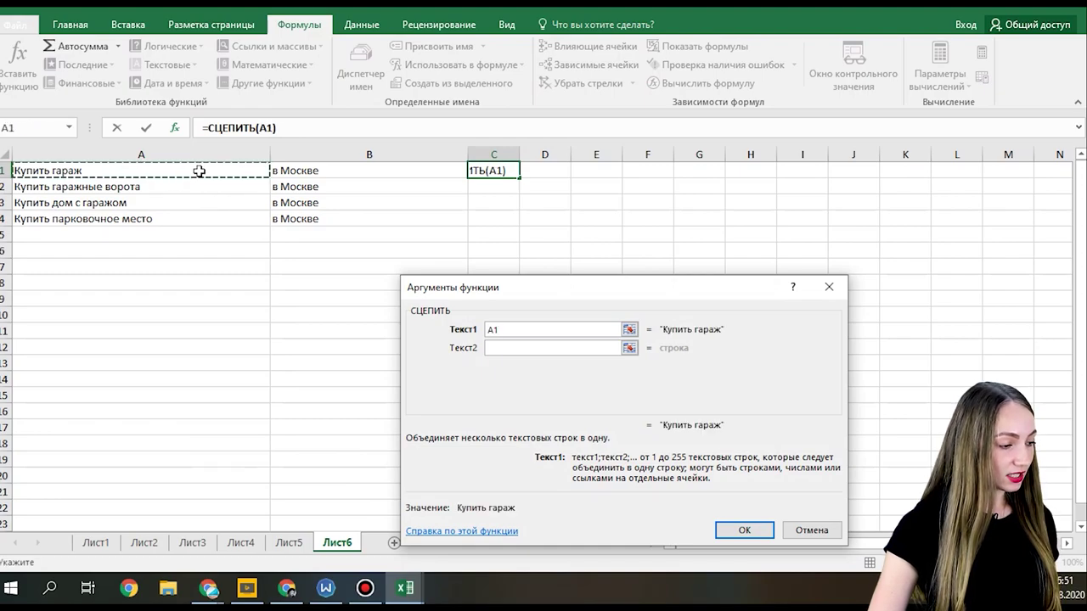
{"action": "left_click", "coordinate": [544, 354]}
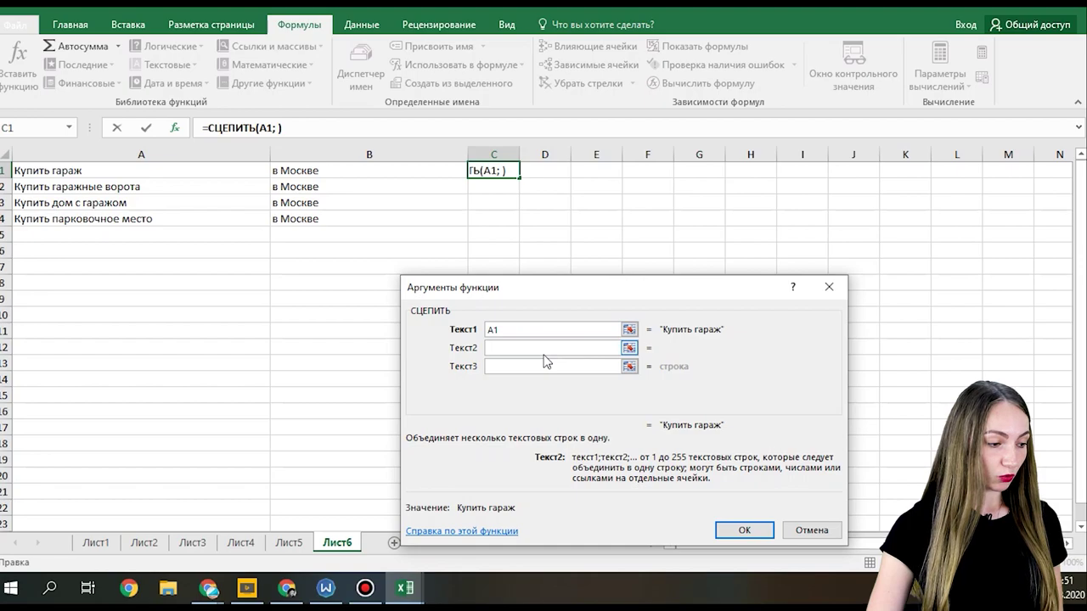
{"action": "type", "text": "\" \""}
{"action": "left_click", "coordinate": [512, 365]}
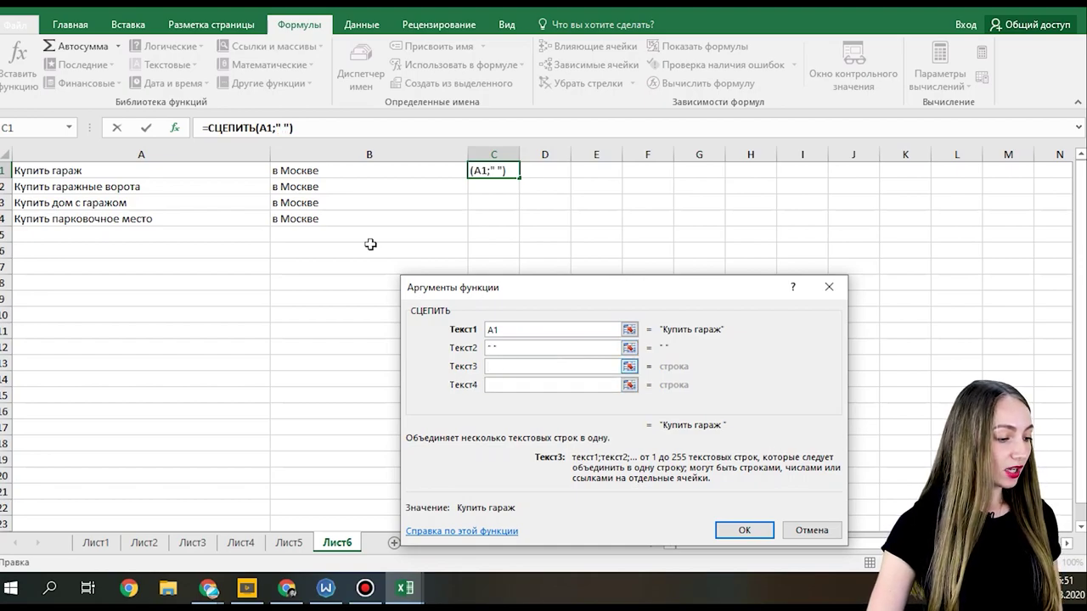
{"action": "left_click", "coordinate": [324, 172]}
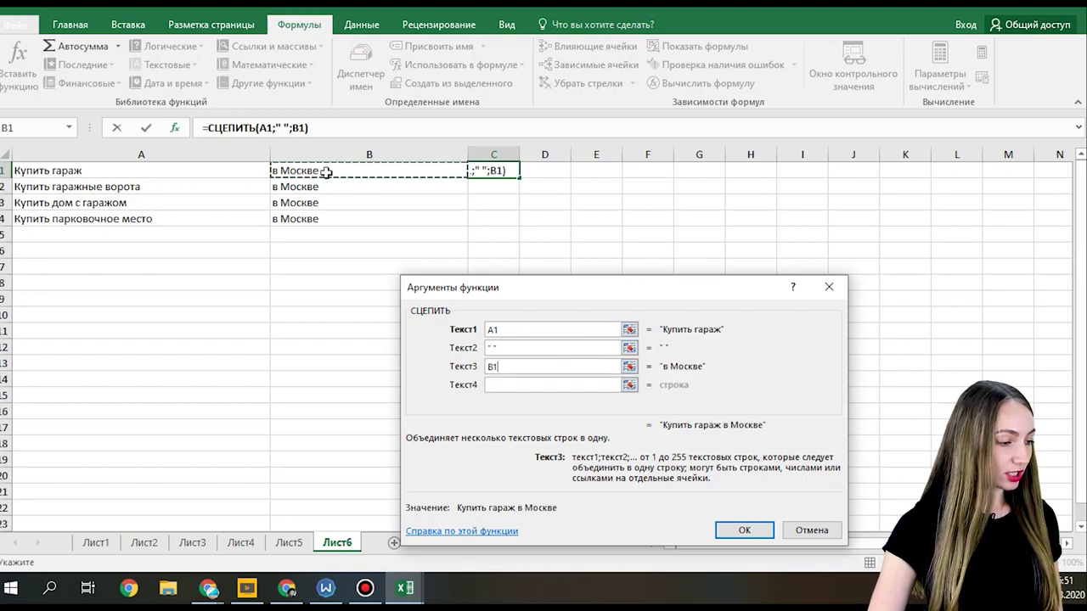
{"action": "left_click", "coordinate": [741, 531]}
{"action": "left_click_drag", "start_coordinate": [517, 159], "coordinate": [517, 159]}
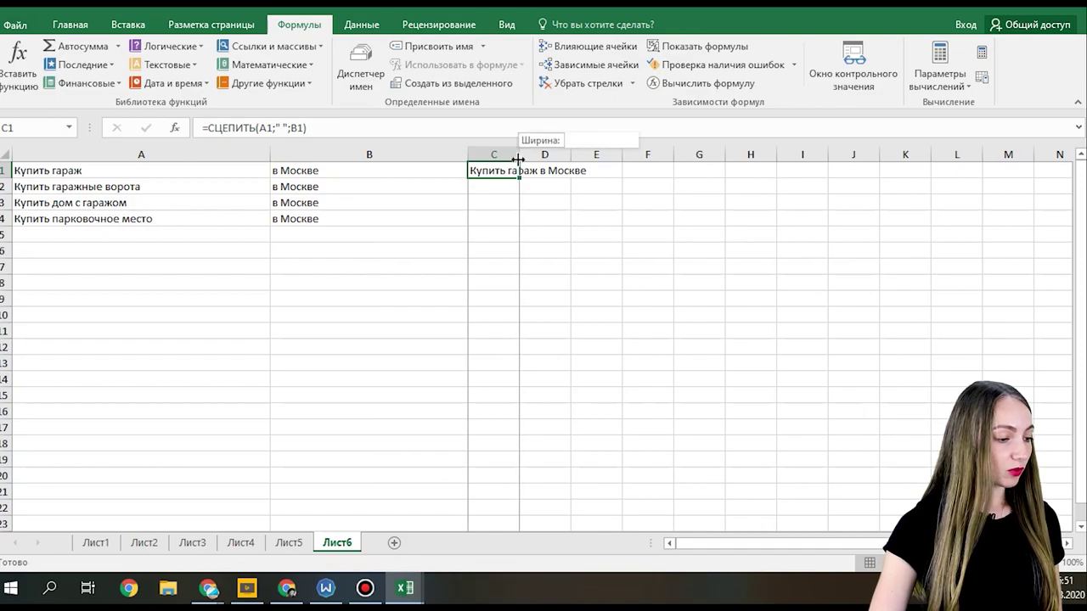
{"action": "double_click", "coordinate": [517, 159]}
{"action": "left_click", "coordinate": [194, 170]}
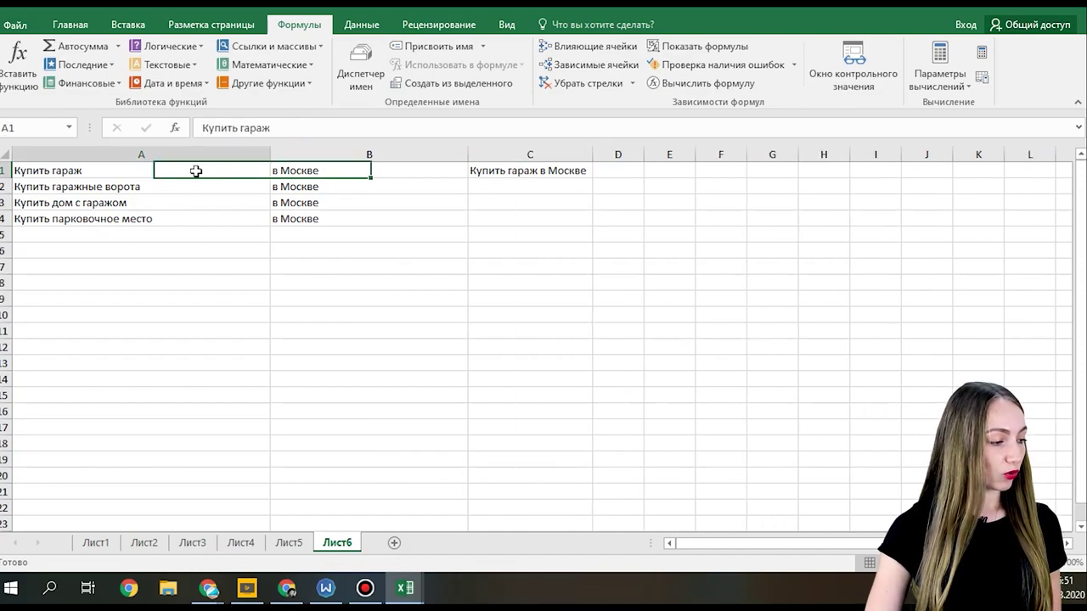
{"action": "left_click", "coordinate": [313, 174]}
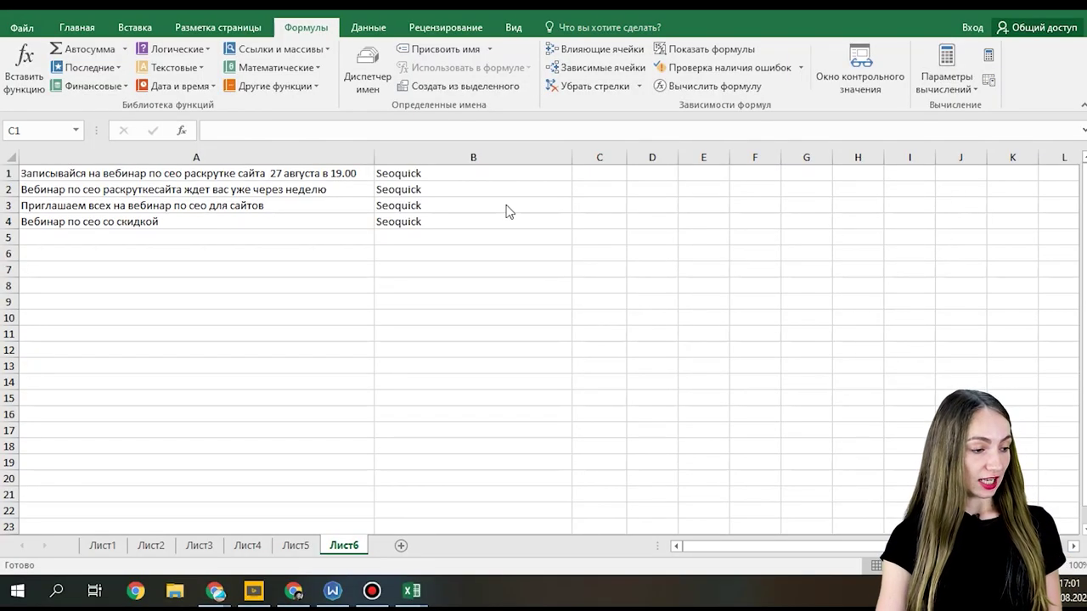
Begin a formula in cell C1 with =СИМВОЛ(34)& to put an opening quotation mark before the text
{"action": "left_click", "coordinate": [599, 171]}
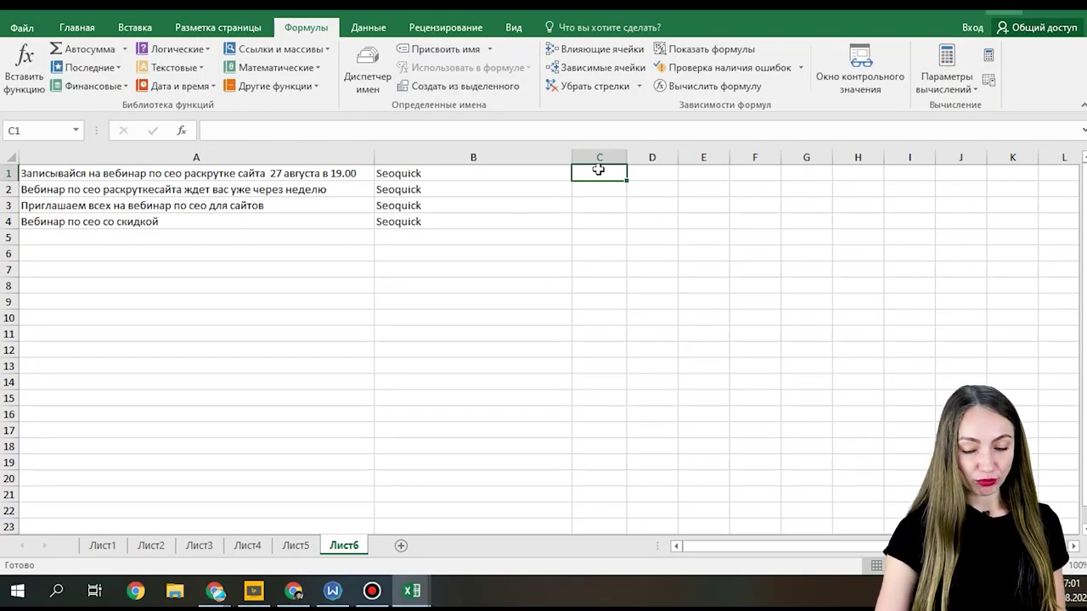
{"action": "type", "text": "="}
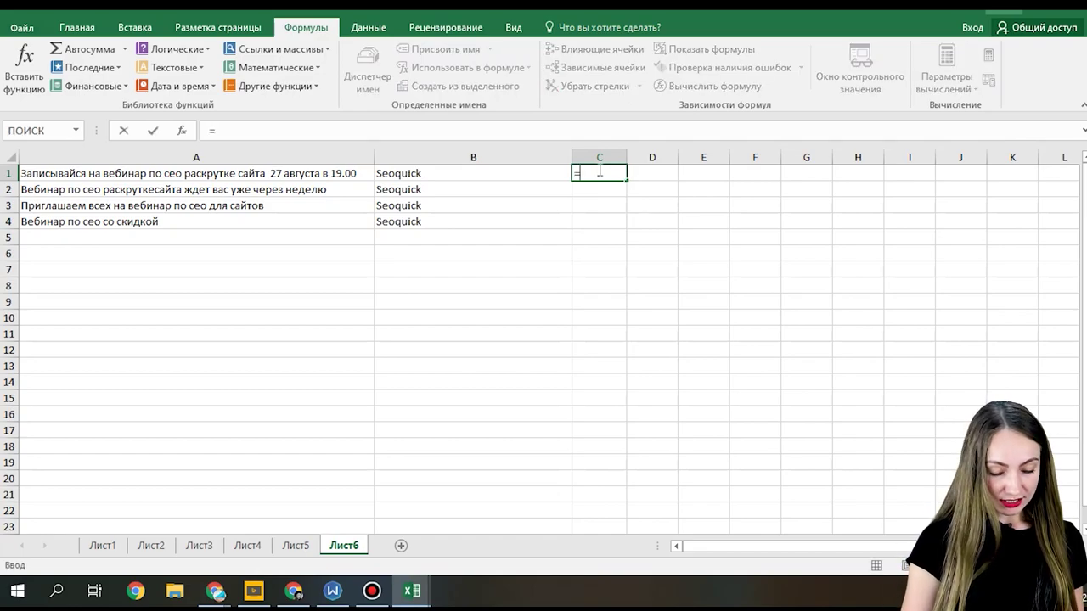
{"action": "type", "text": "C"}
{"action": "type", "text": "ИМ"}
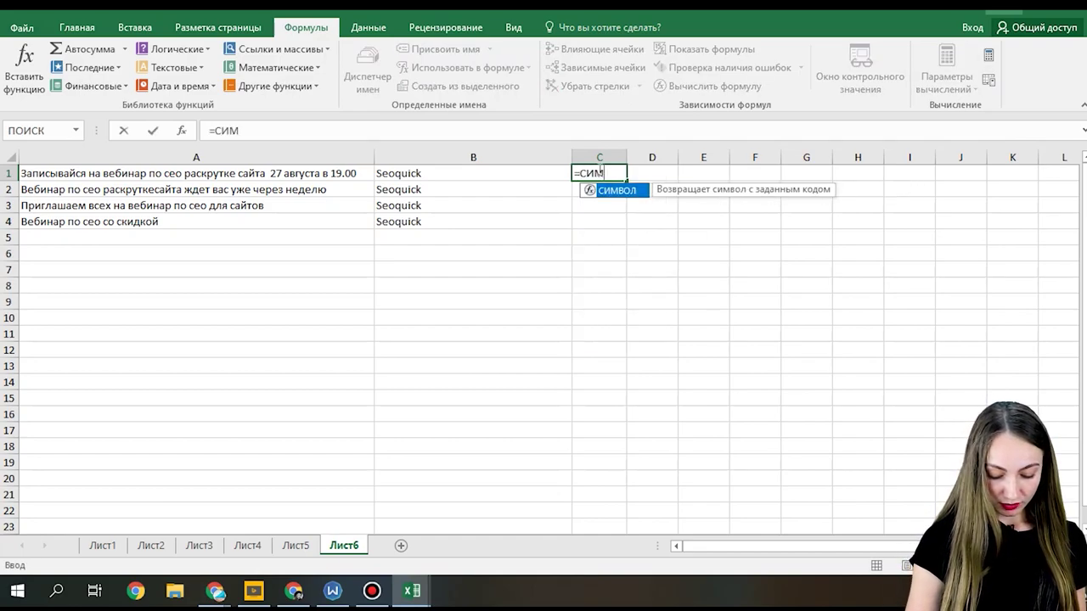
{"action": "type", "text": "ВОЛ(34)&"}
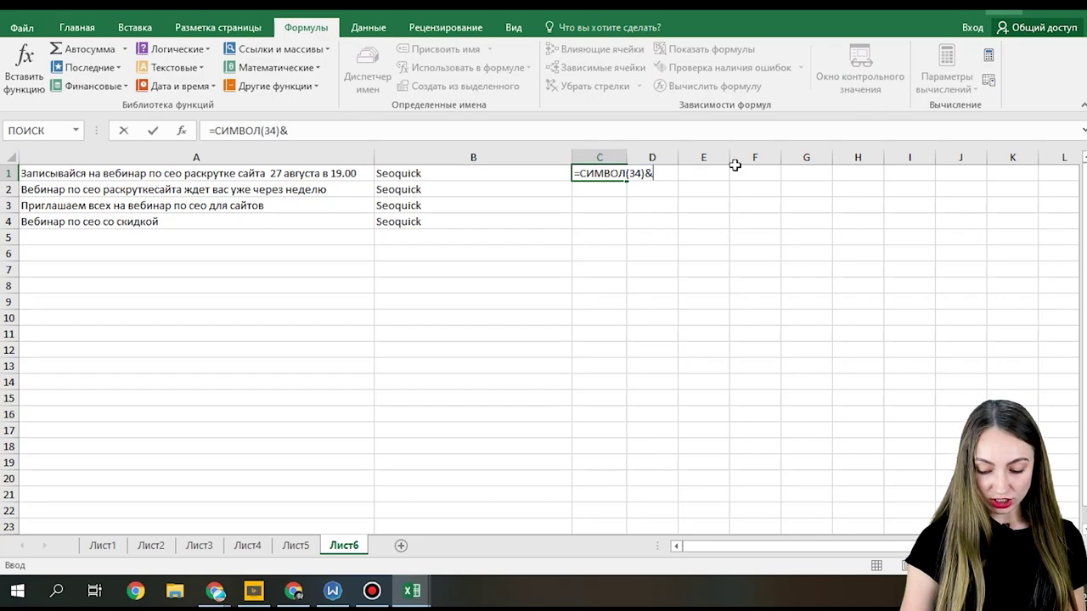
Extend the C1 formula with СЖПРОБЕЛЫ(B1)& to add the brand name without extra spaces
{"action": "type", "text": "СЖПРО"}
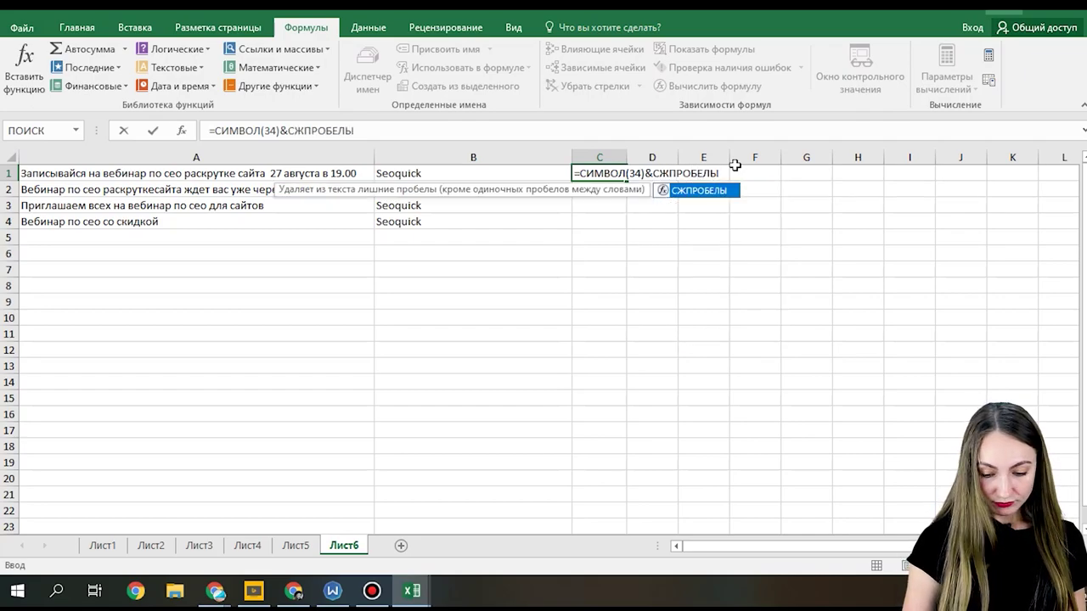
{"action": "type", "text": "БЕЛЫ"}
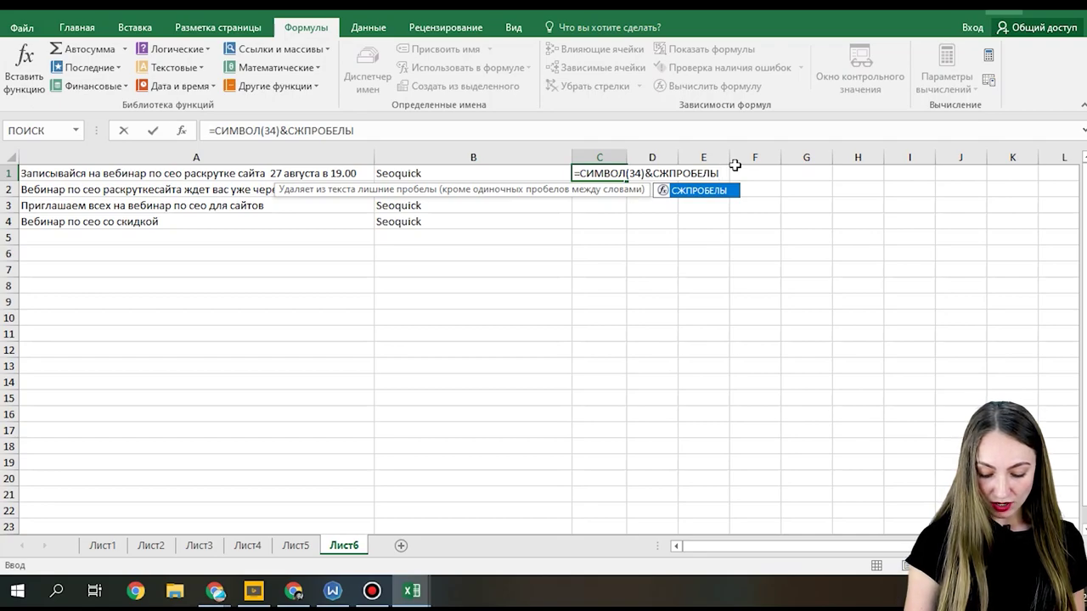
{"action": "type", "text": "("}
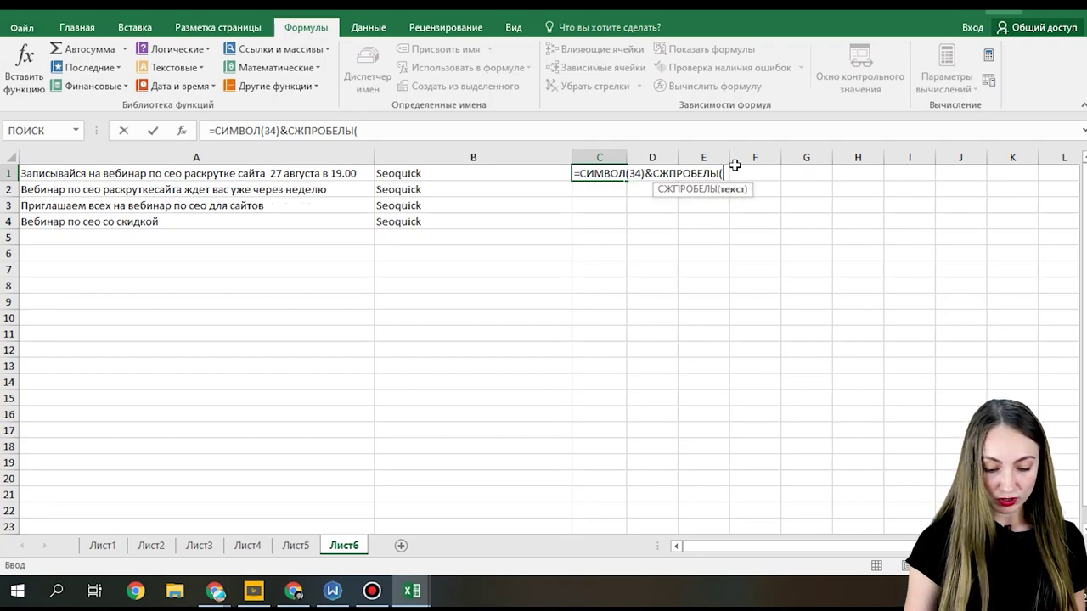
{"action": "left_click", "coordinate": [462, 176]}
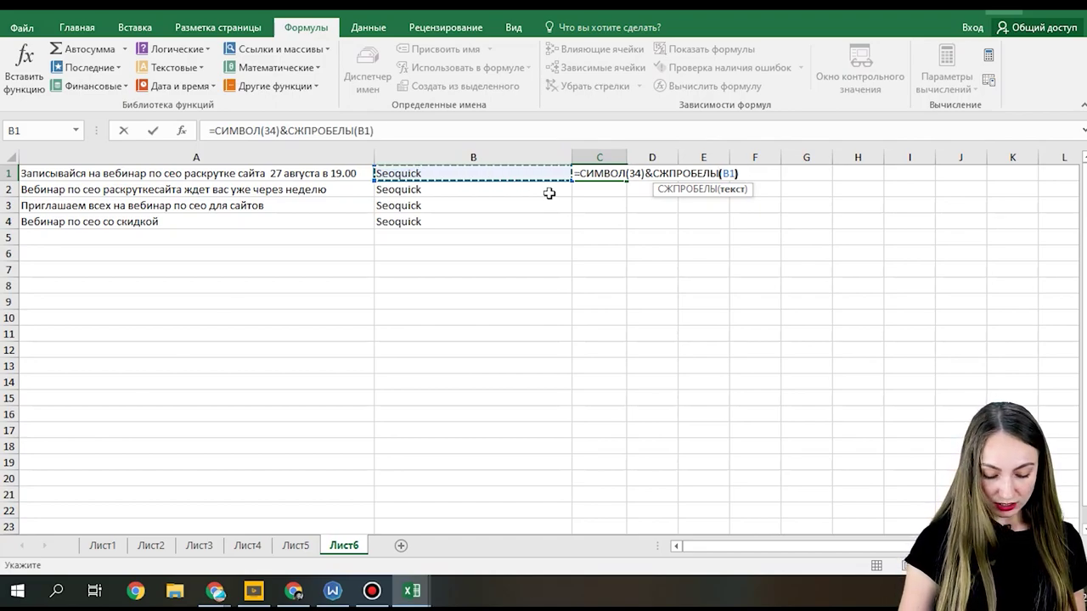
{"action": "type", "text": ")"}
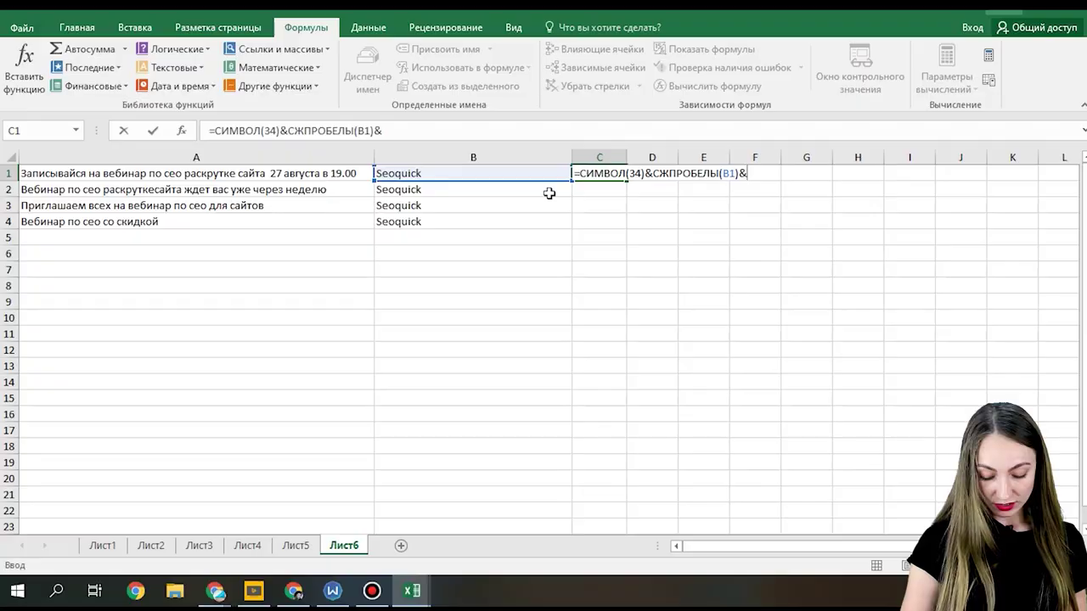
Complete the C1 formula with СИМВОЛ(34) as the closing quotation mark, and fit column C to its contents
{"action": "type", "text": "СИ"}
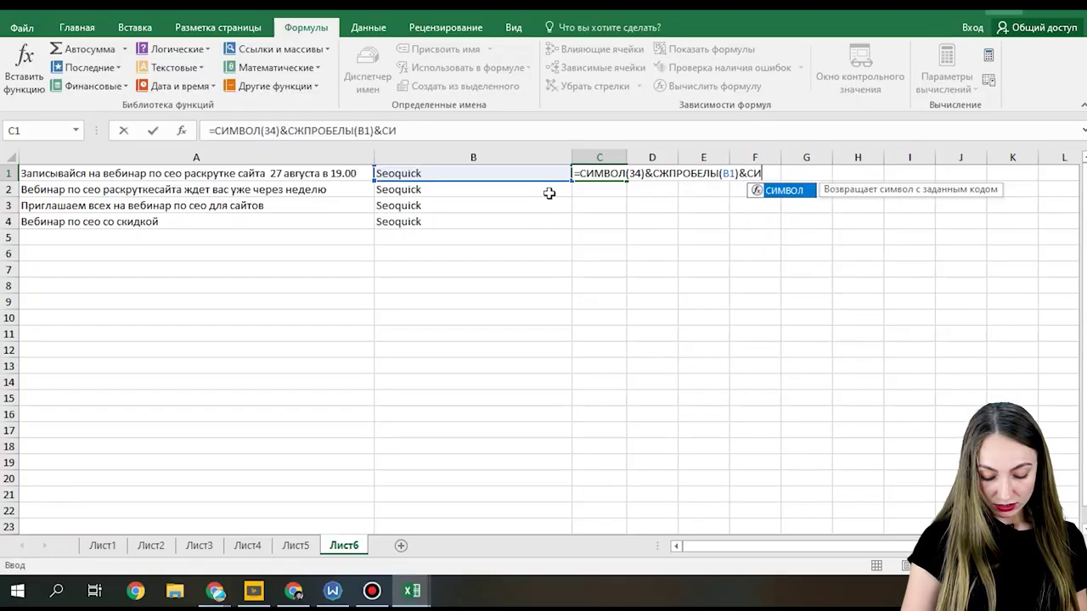
{"action": "type", "text": "МВОЛ"}
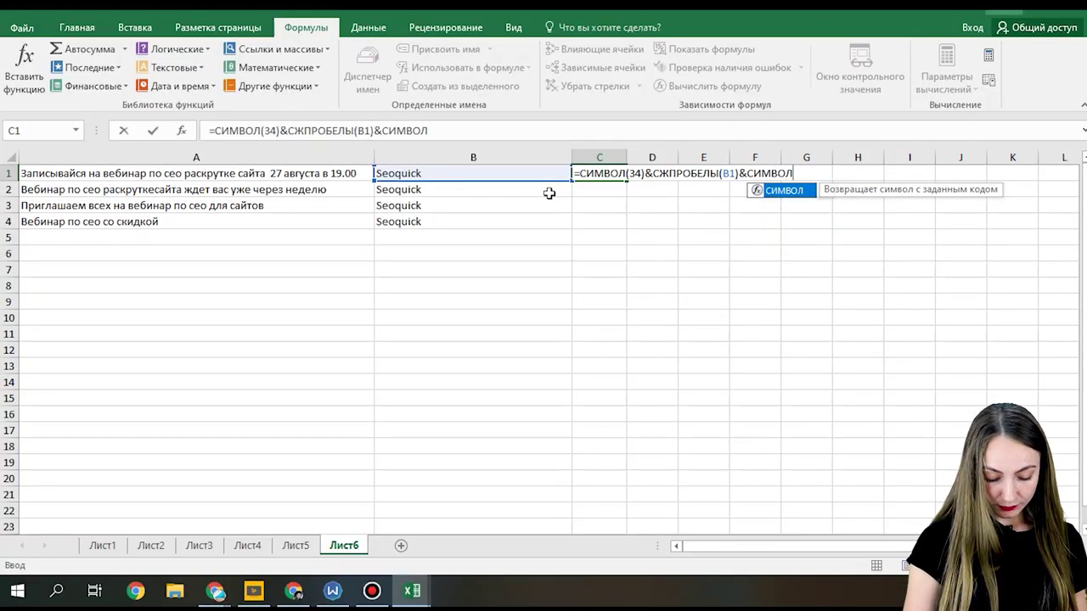
{"action": "type", "text": "(34)"}
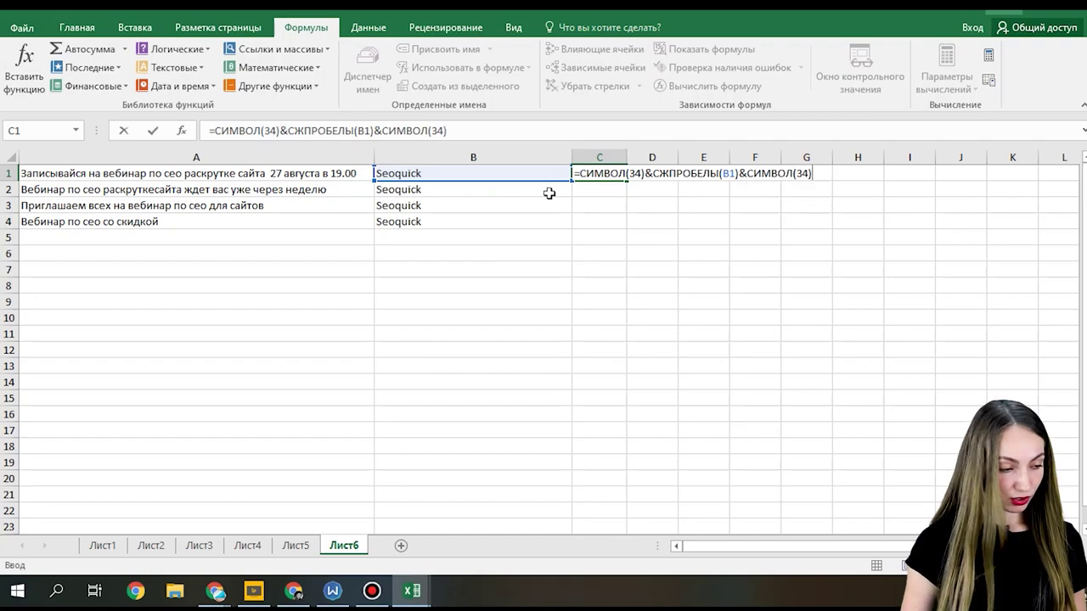
{"action": "key", "text": "Return"}
{"action": "left_click", "coordinate": [614, 173]}
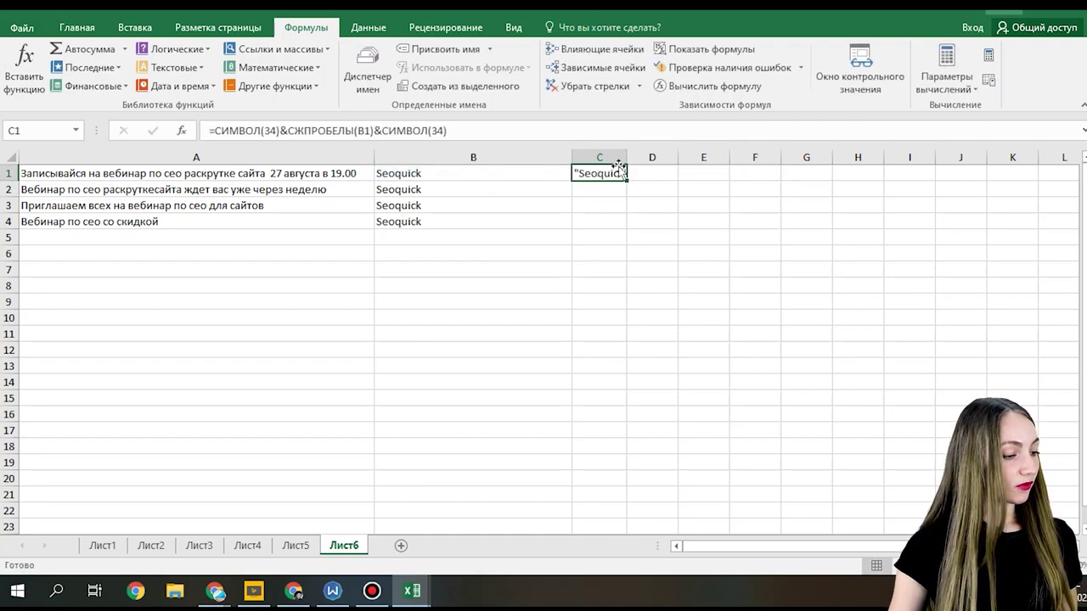
{"action": "double_click", "coordinate": [626, 157]}
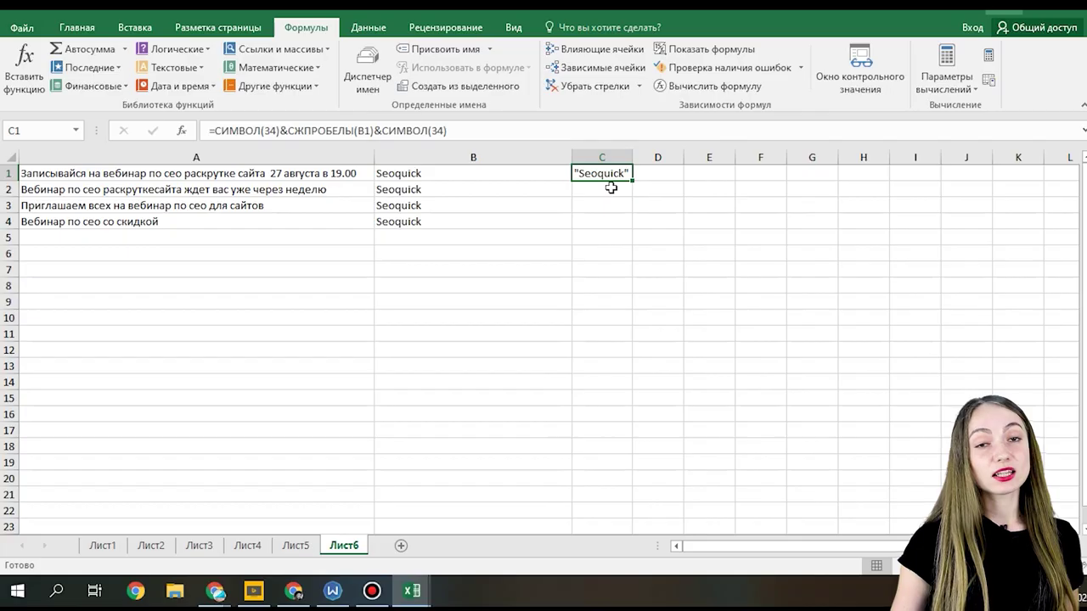